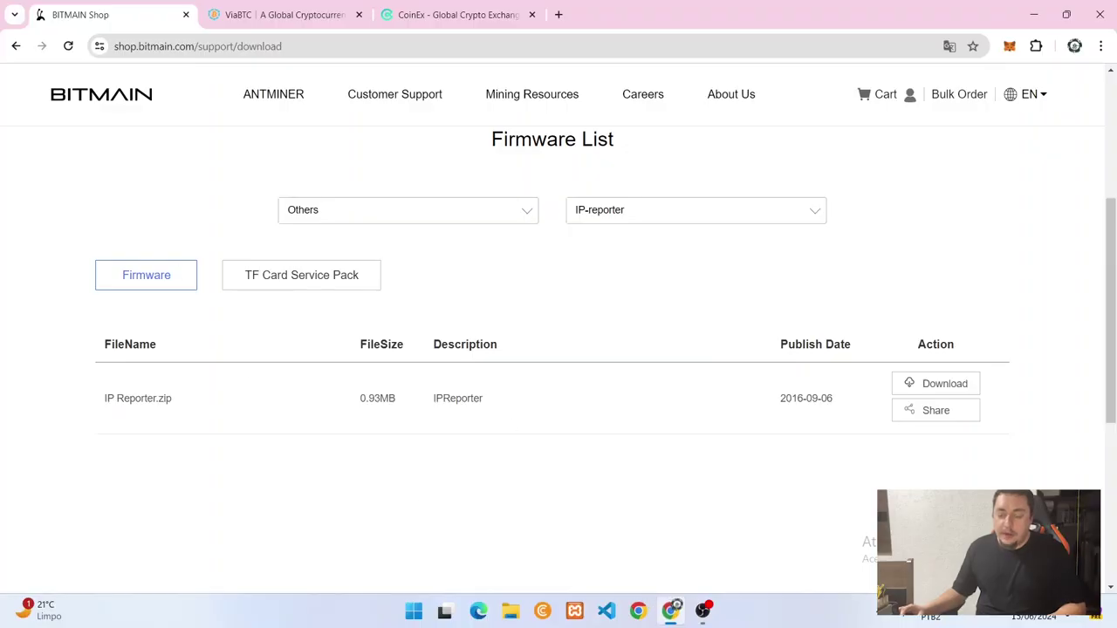
Step: Launch IP Reporter from the desktop, start its miner detection, and allow it through the Windows firewall
left_click(702, 611)
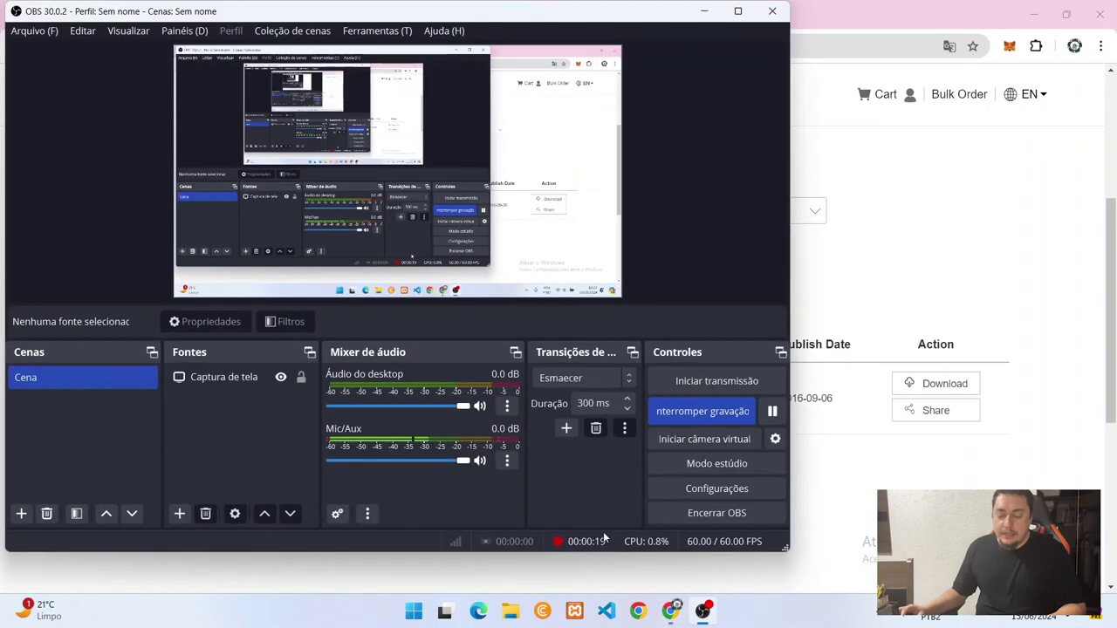
left_click(702, 611)
left_click(670, 611)
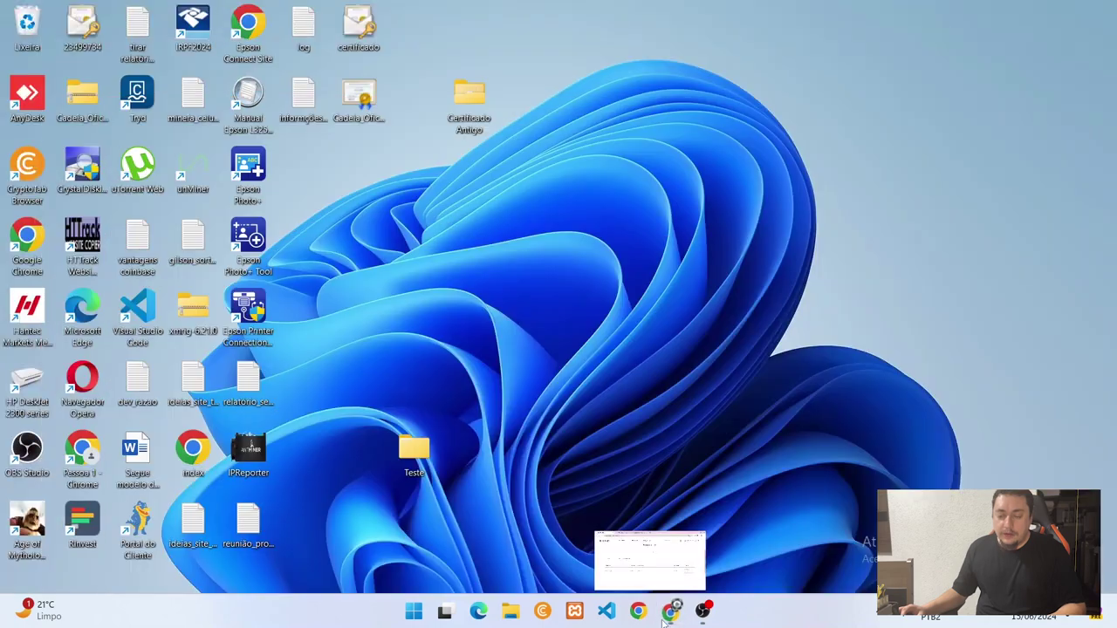
double_click(249, 452)
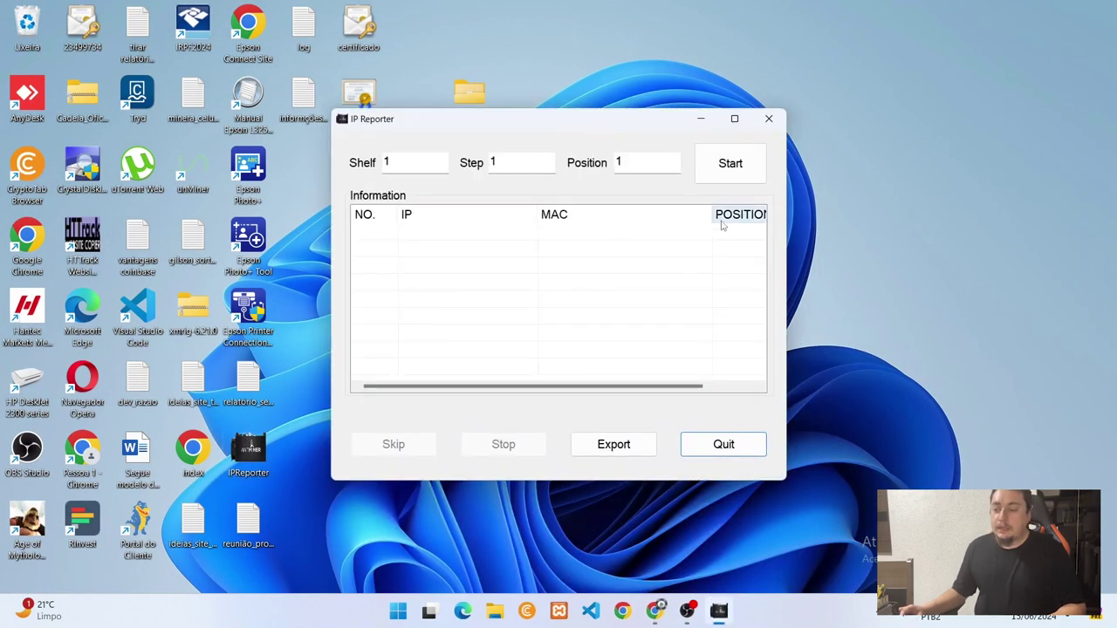
left_click(729, 166)
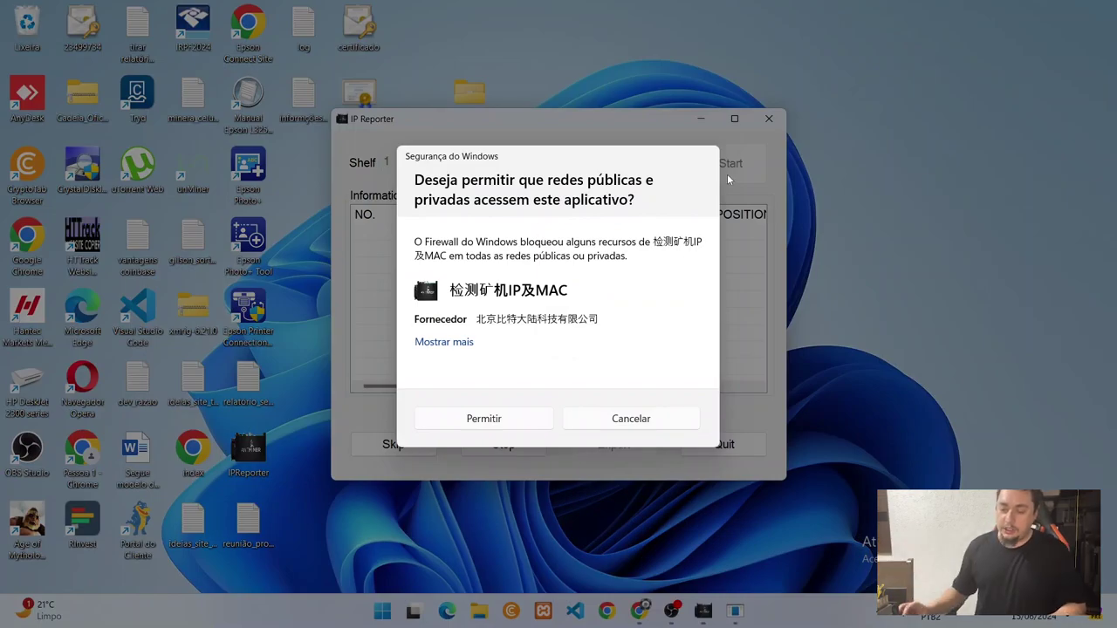
left_click(498, 425)
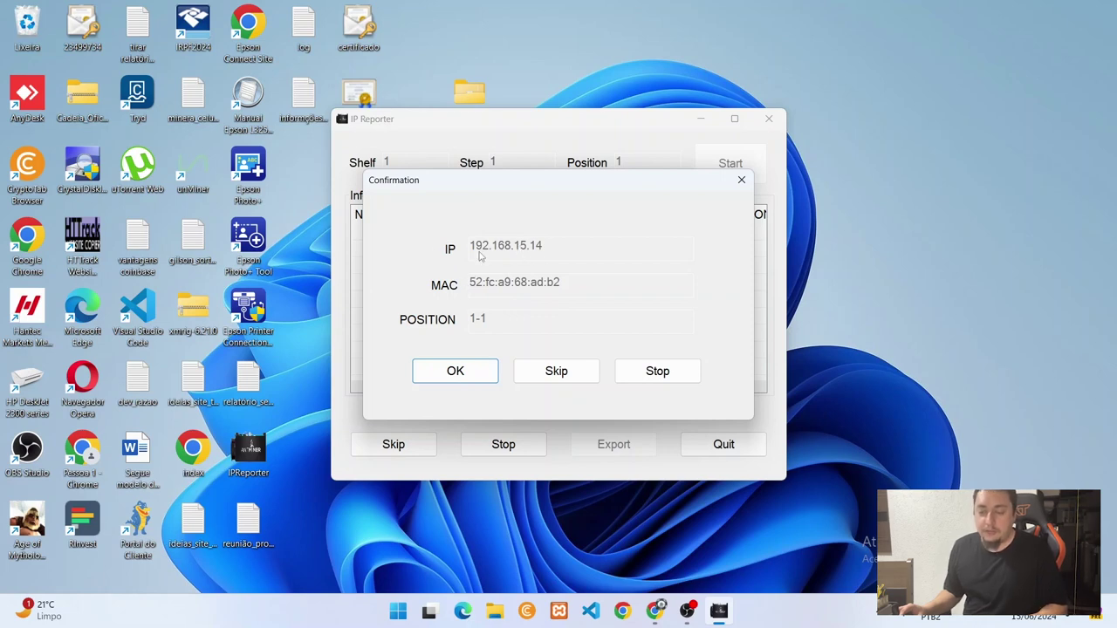
Step: Switch to Chrome and open the miner's address 192.168.15.14 in a new tab
left_click(659, 615)
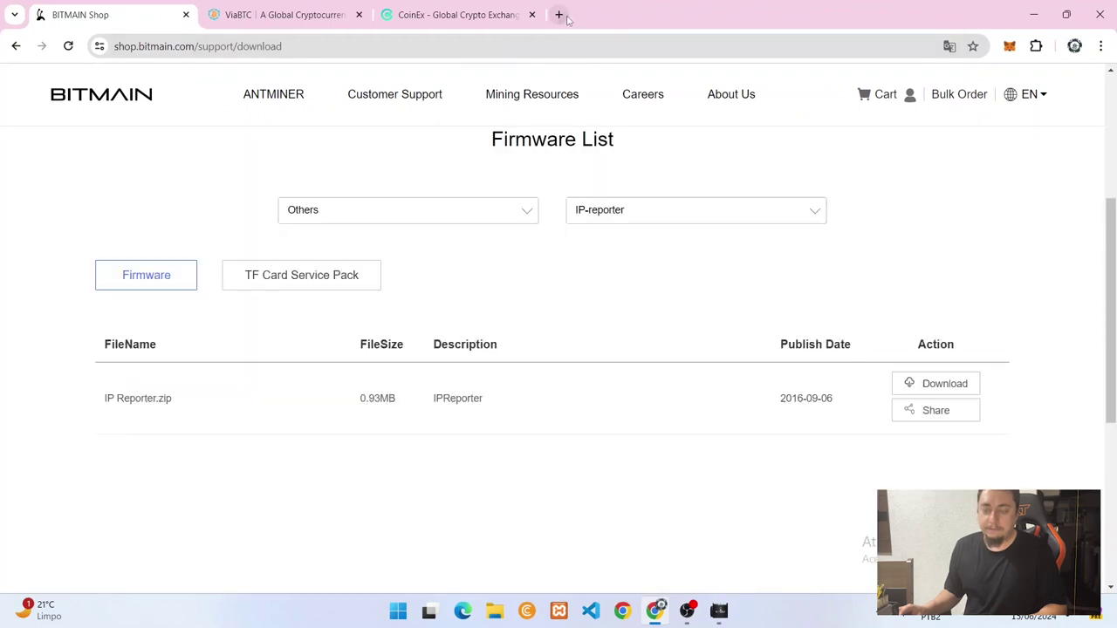
left_click(565, 16)
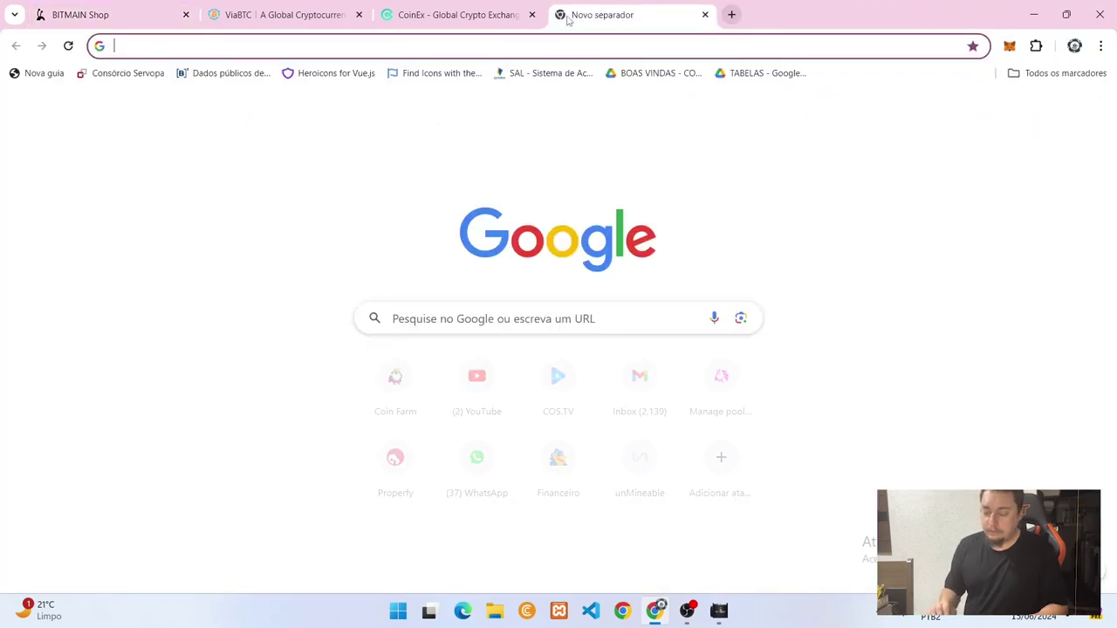
type("192")
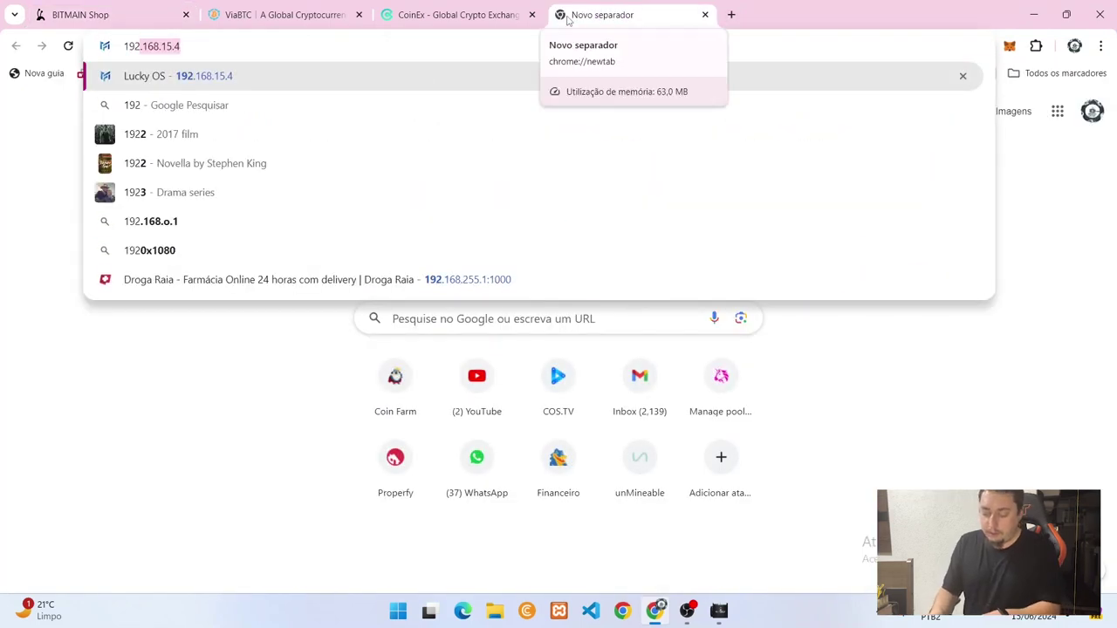
type(".168.")
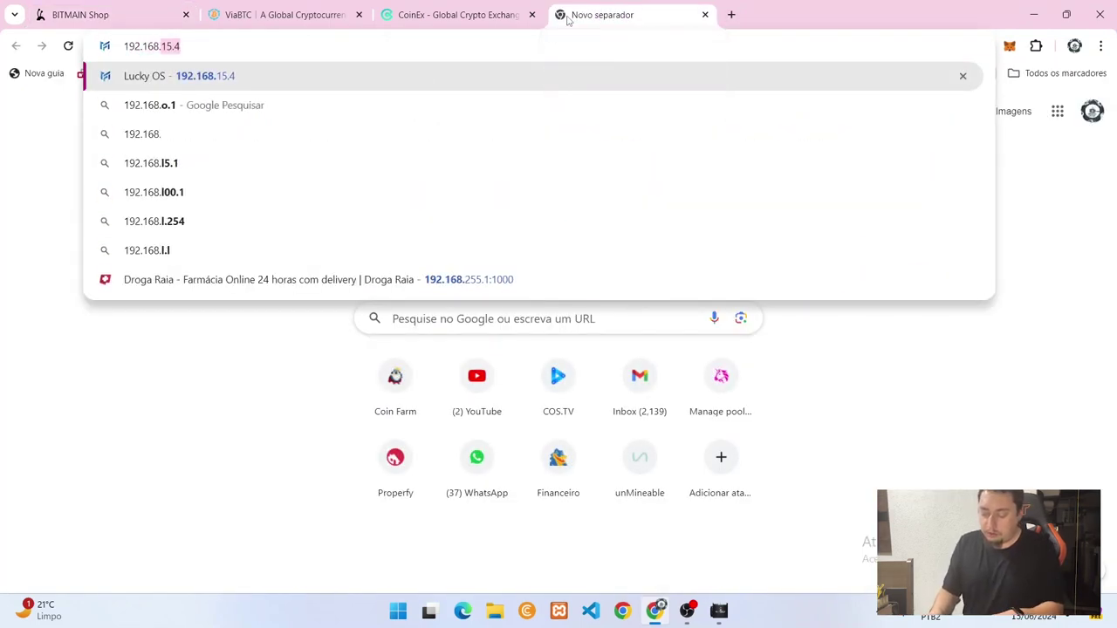
type("15.14")
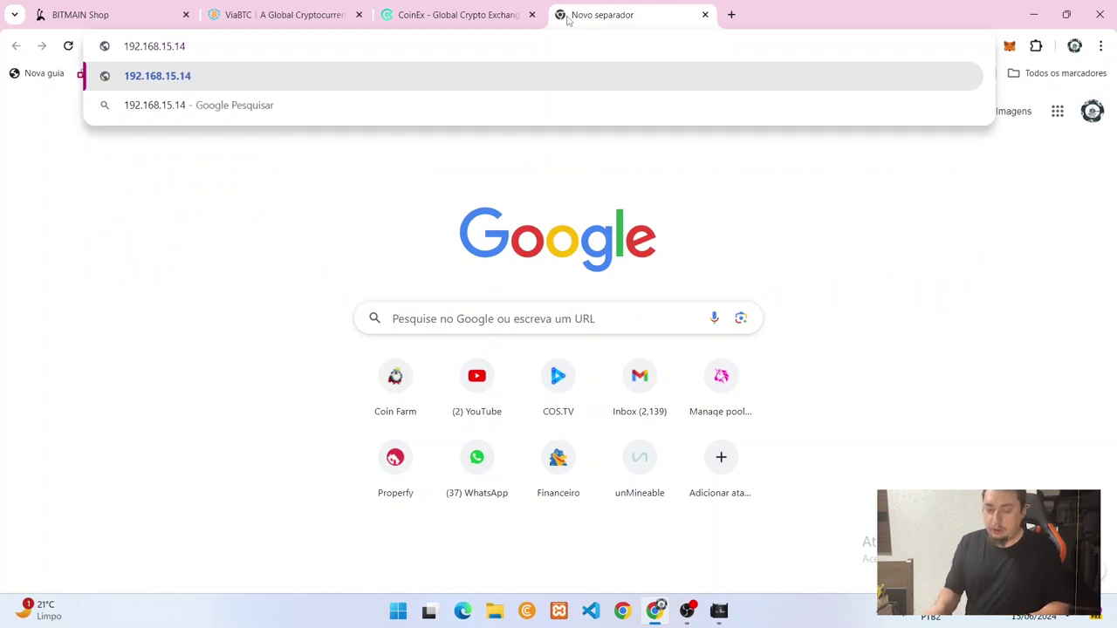
key("Return")
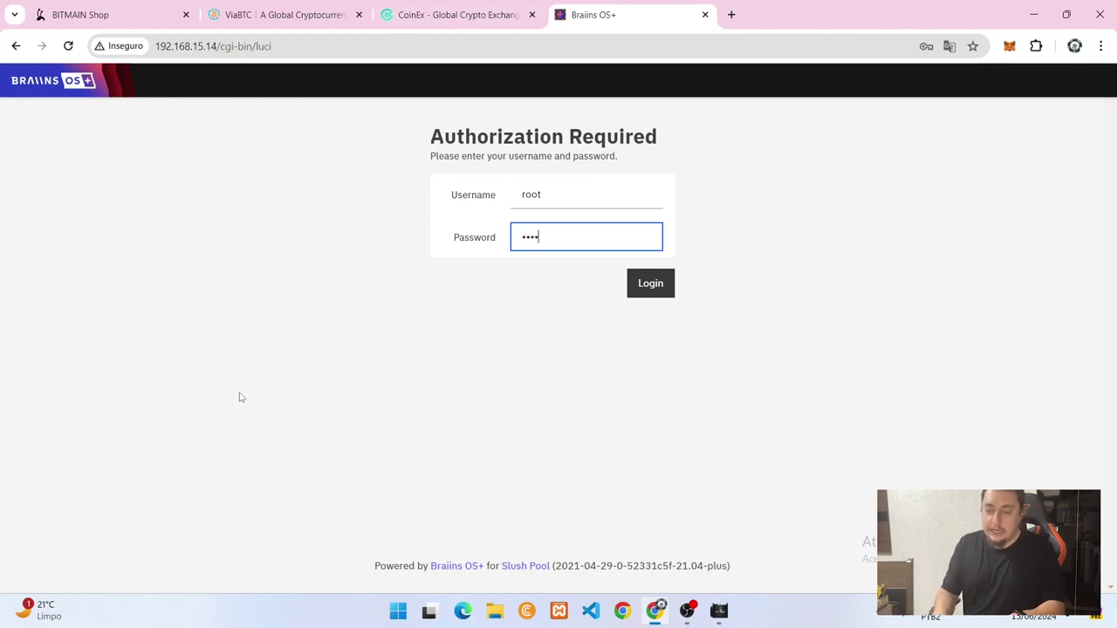
Step: Log in to the miner as root with the account password and refuse to save the password in the browser
key("Return")
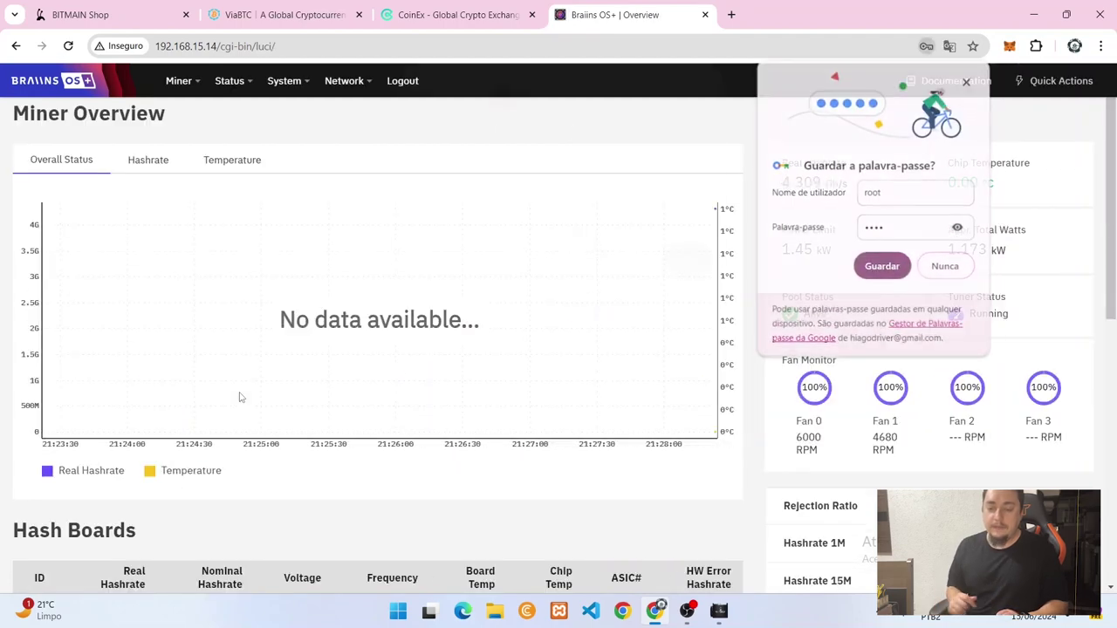
left_click(677, 265)
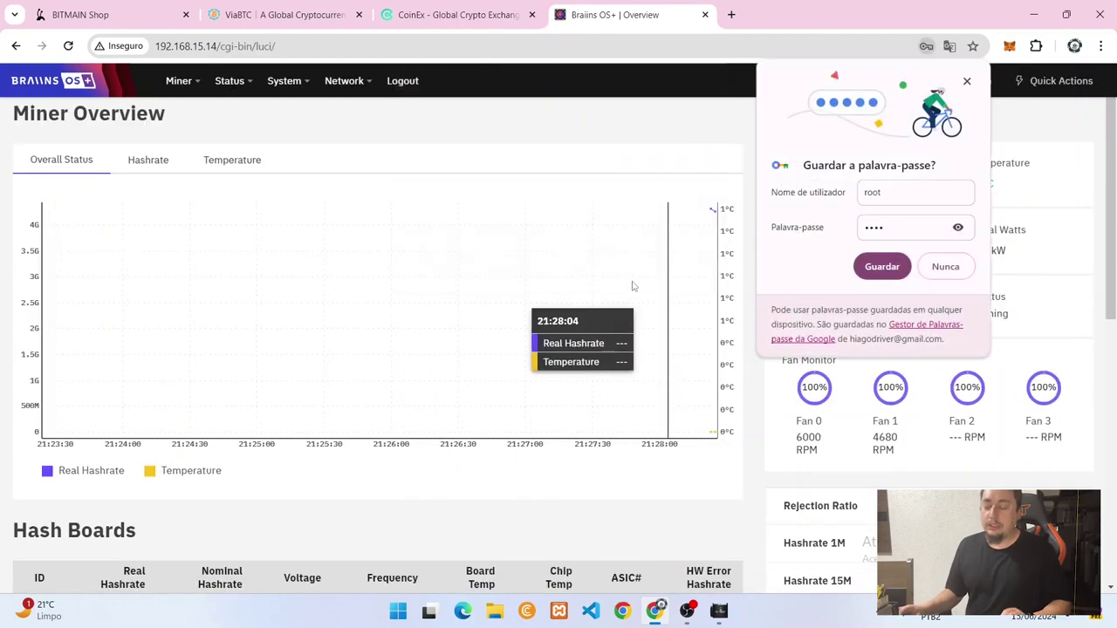
left_click(945, 266)
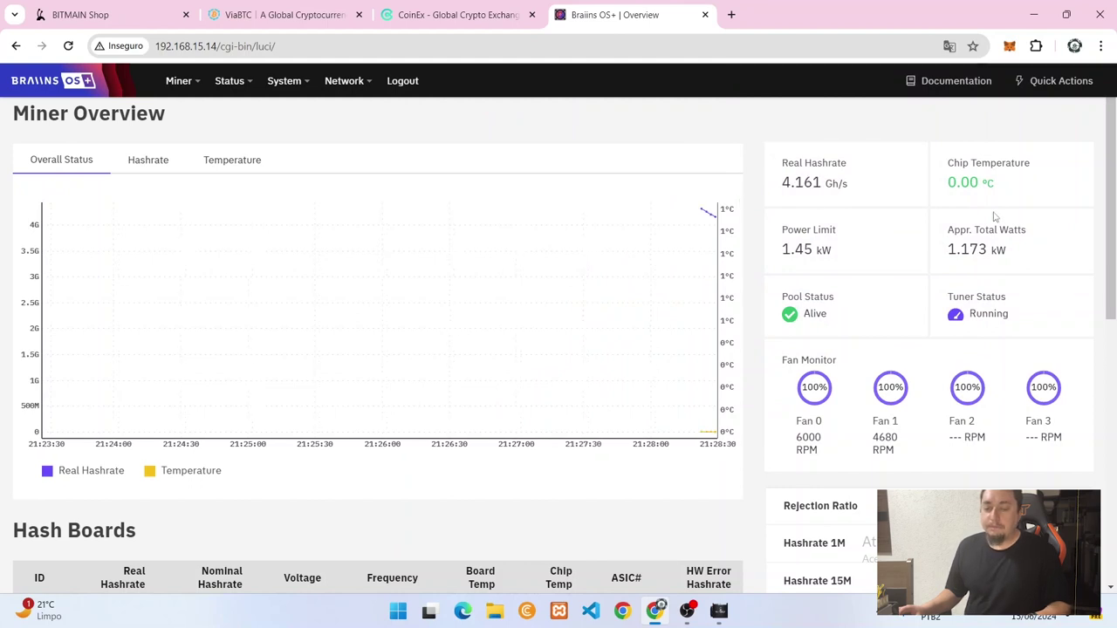
Step: Open the miner's configuration page and review the existing entries under Pool Groups
left_click(349, 83)
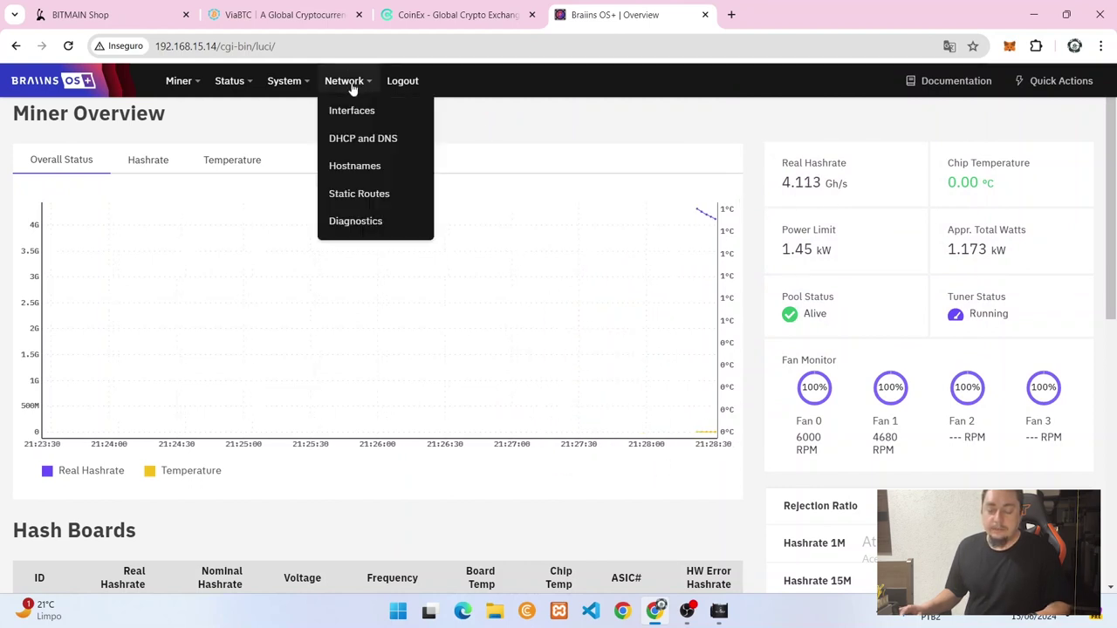
left_click(308, 89)
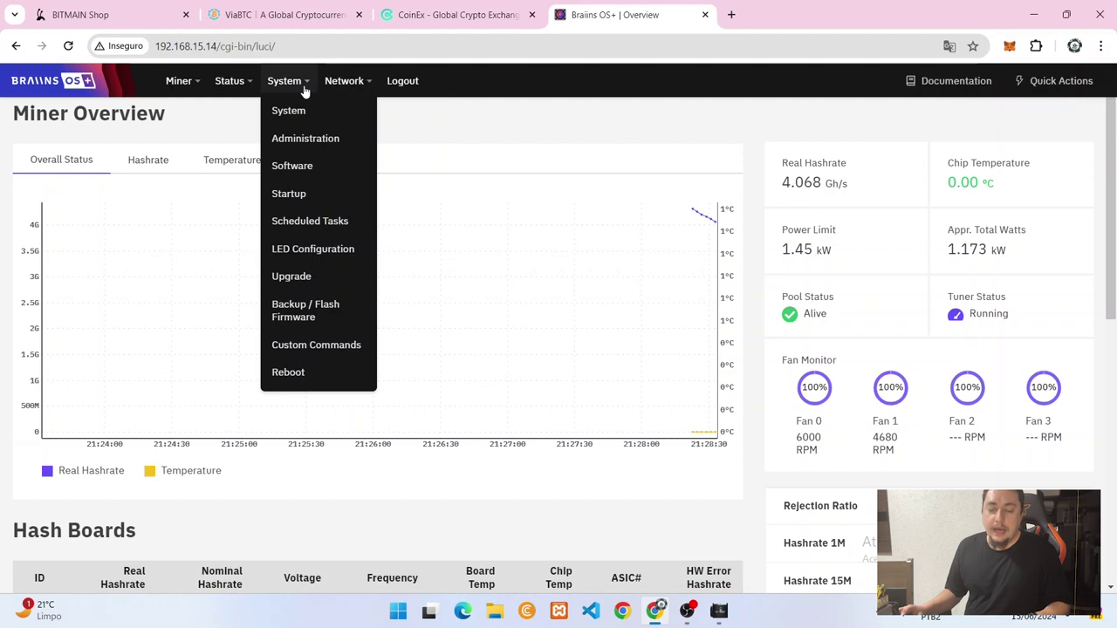
left_click(247, 87)
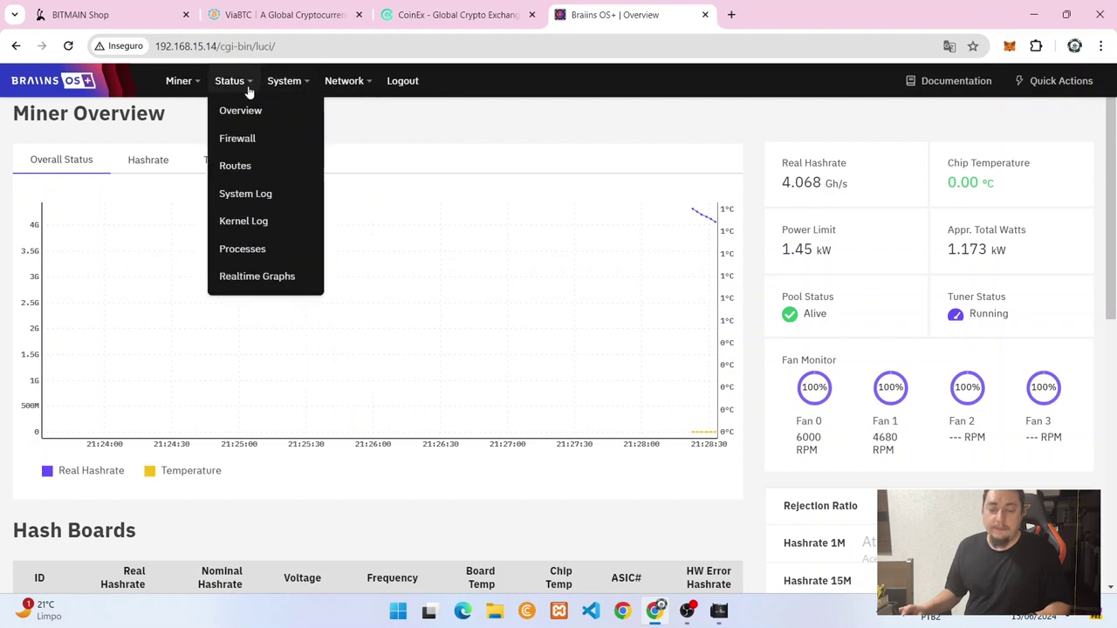
left_click(184, 88)
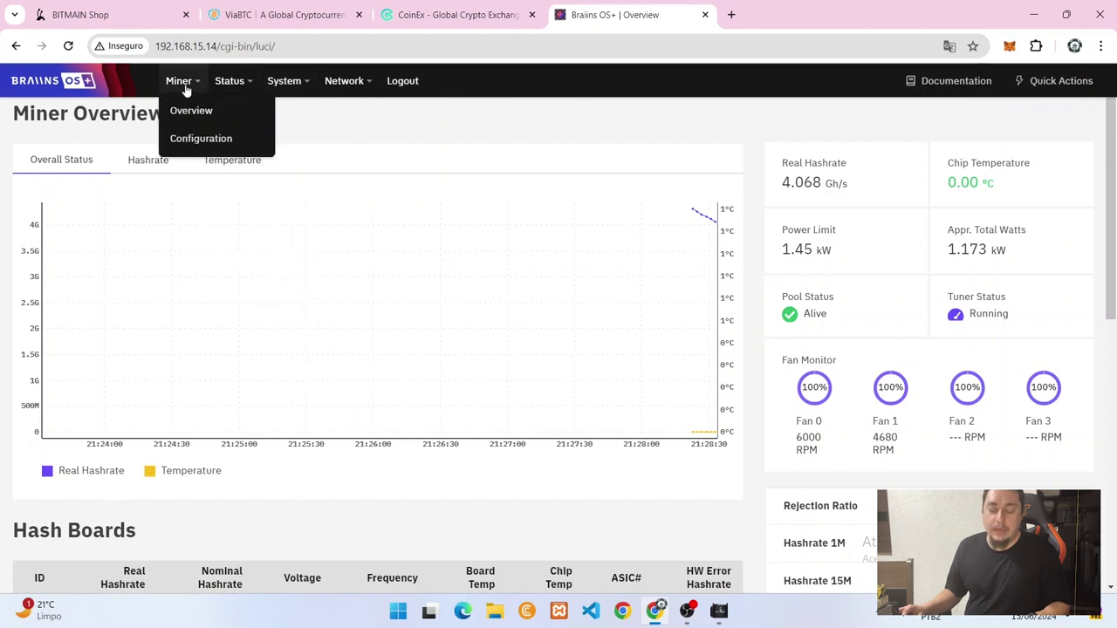
left_click(199, 150)
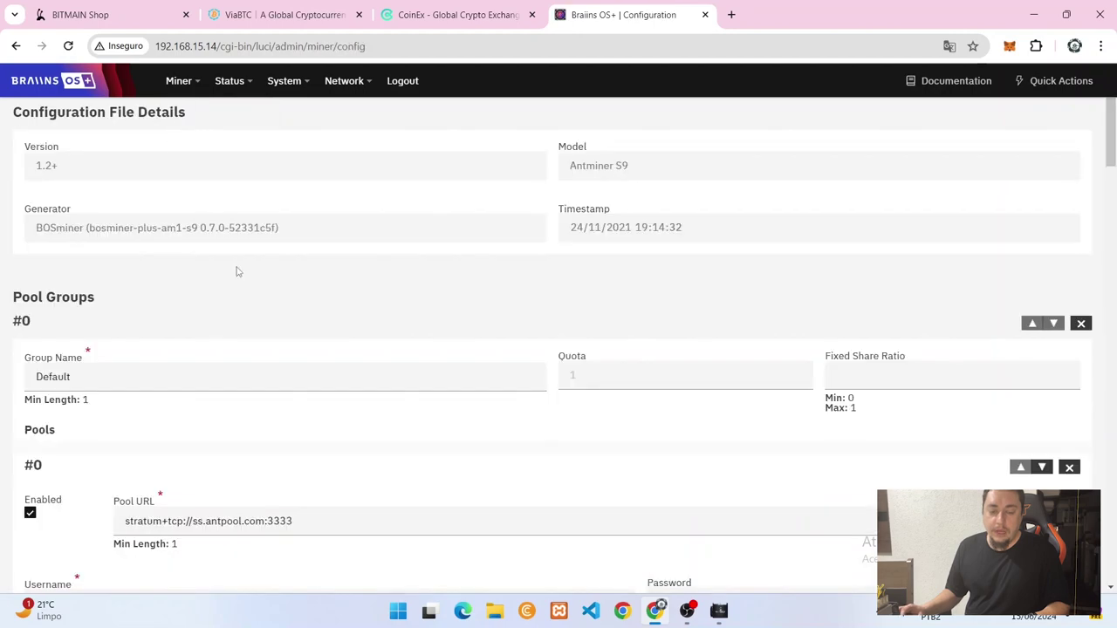
scroll(384, 188, "down", 3)
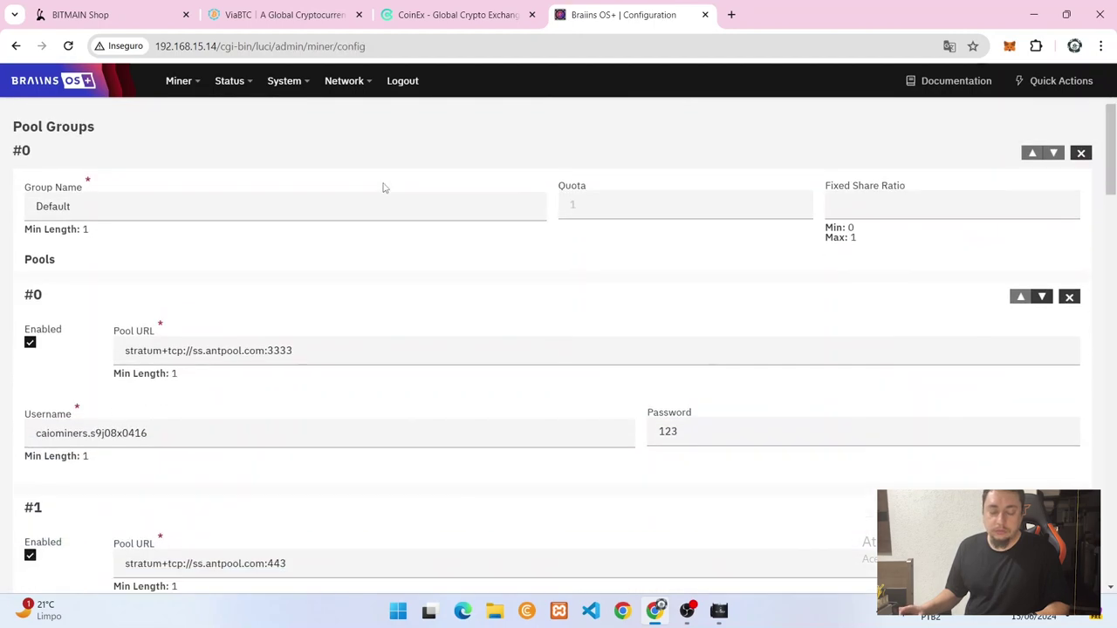
scroll(384, 188, "down", 4)
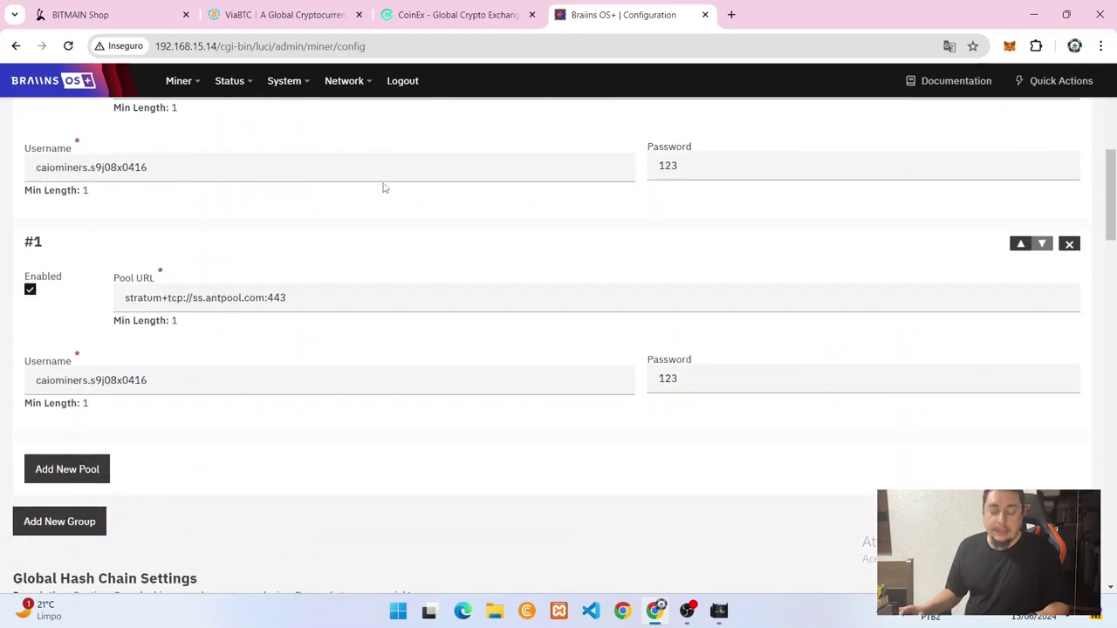
scroll(392, 227, "up", 3)
scroll(253, 314, "down", 3)
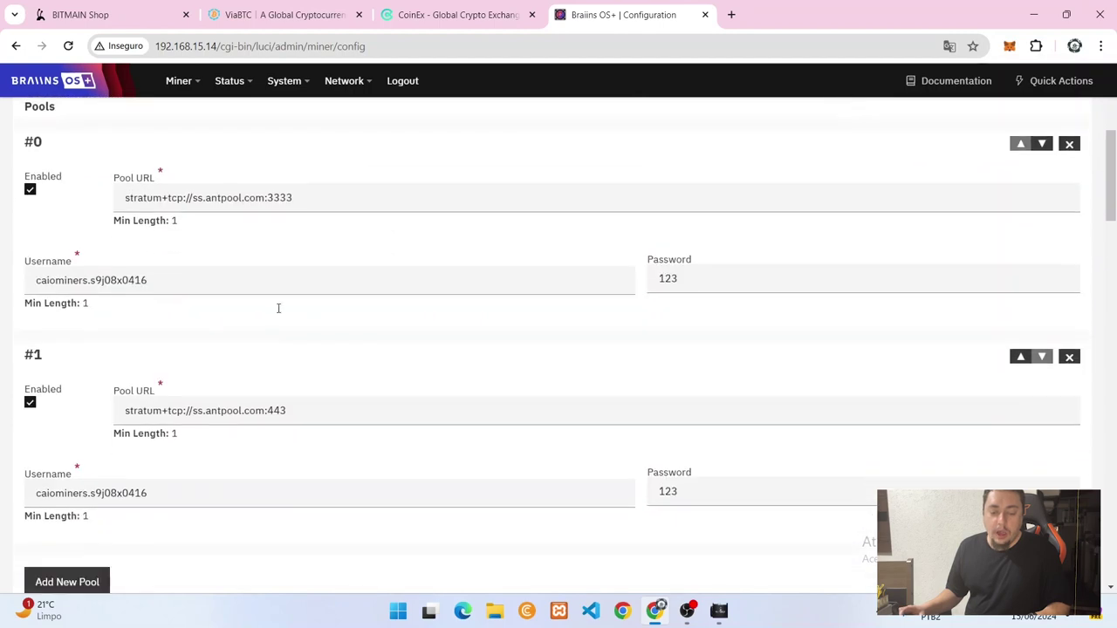
scroll(296, 315, "up", 5)
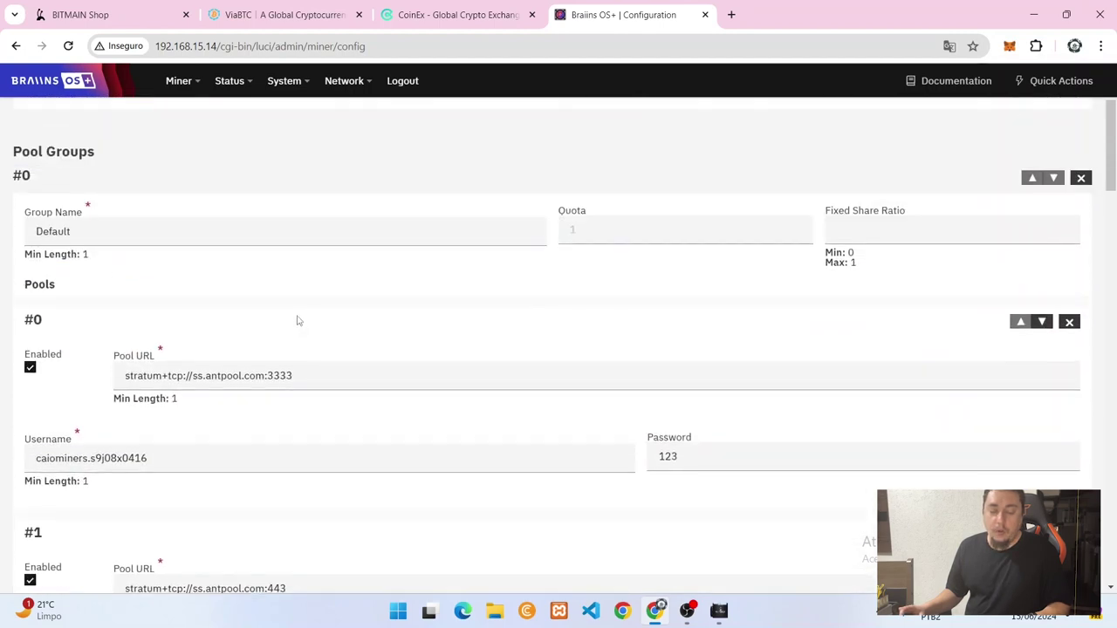
Step: Open the BTC pool page on the ViaBTC site and bring up its Miner Configuration Example
left_click(285, 14)
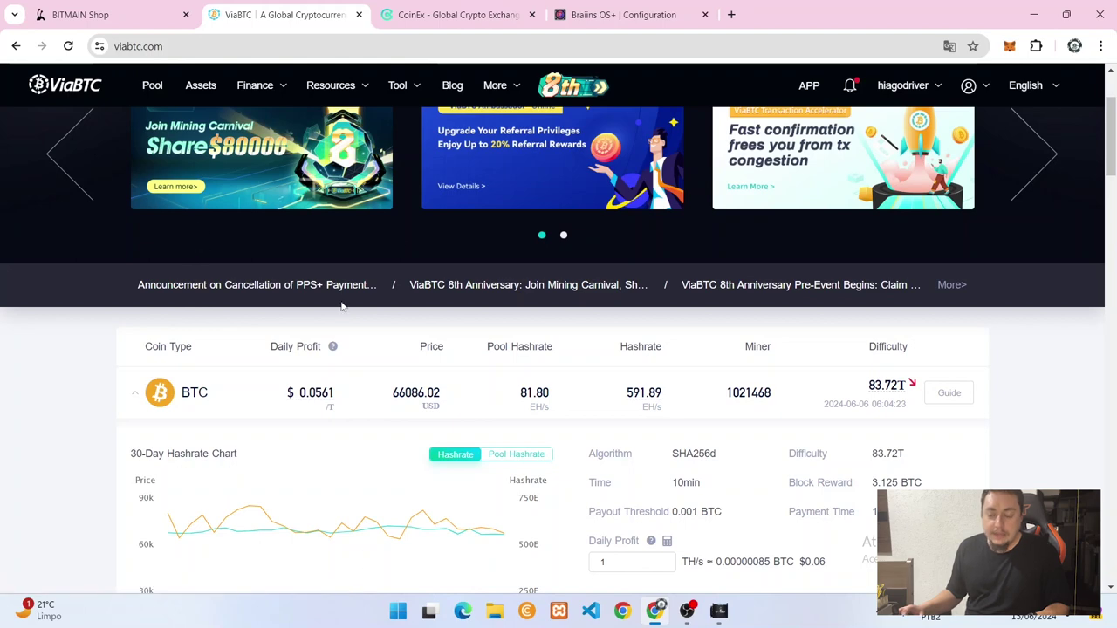
left_click(430, 20)
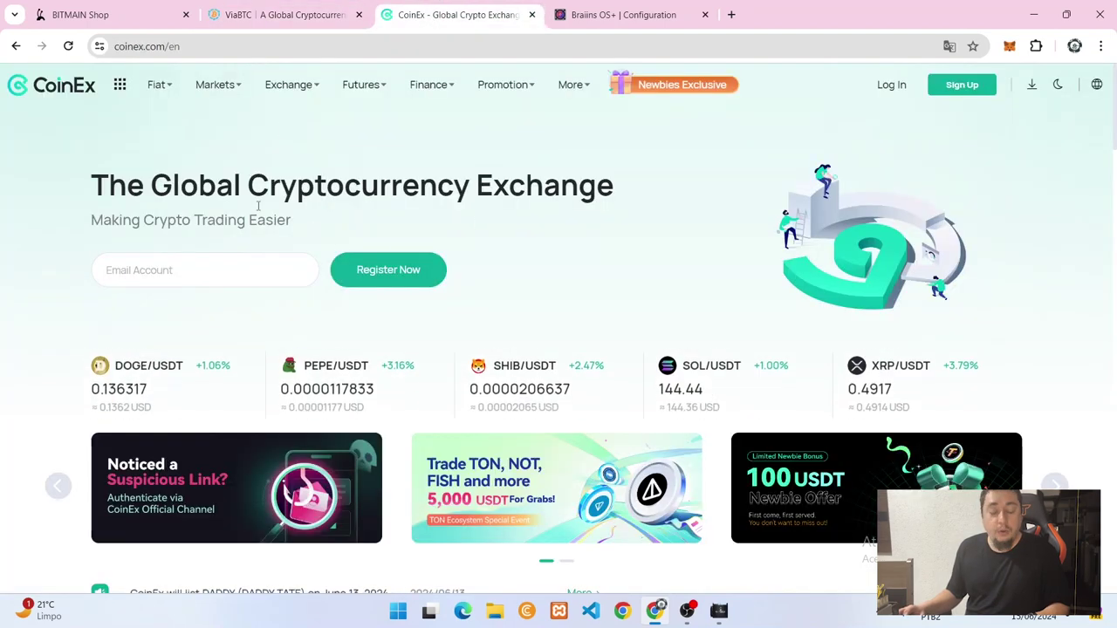
left_click(273, 17)
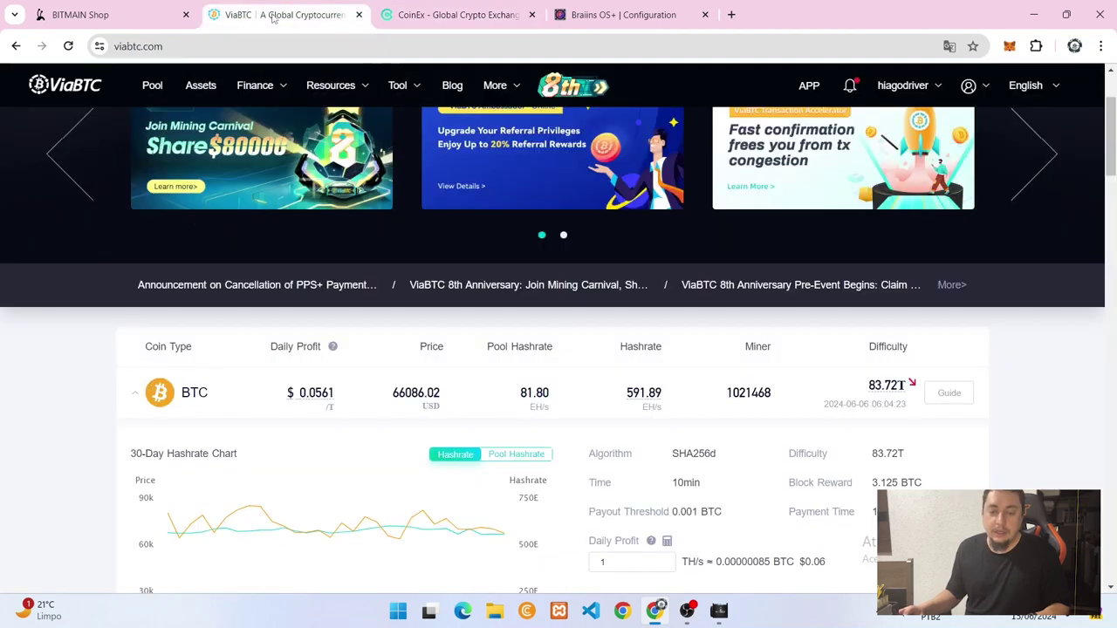
left_click(158, 94)
mouse_move(227, 149)
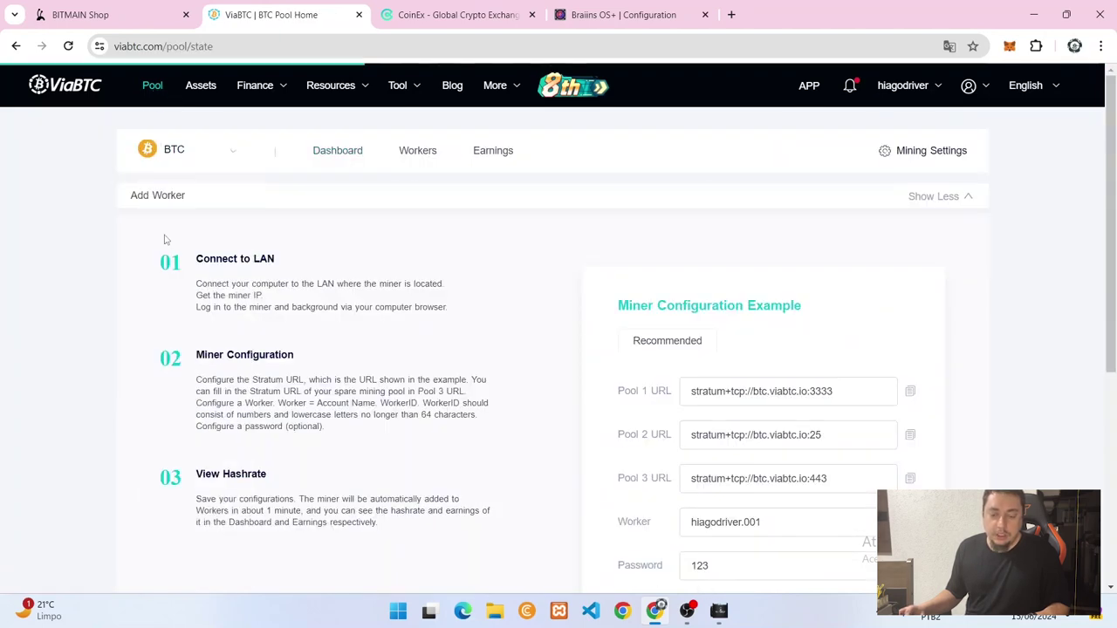
scroll(349, 216, "down", 1)
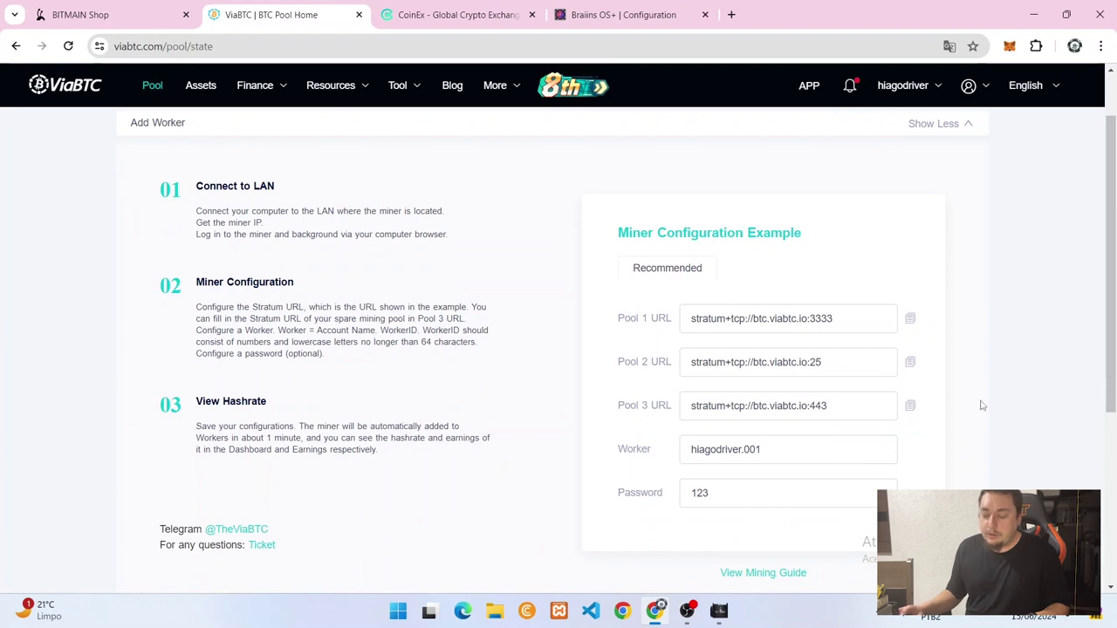
Step: Copy ViaBTC's Pool 1 URL and set it as pool #0's URL in the miner configuration: stratum+tcp://btc.viabtc.io:3333
left_click_drag(843, 321, 671, 342)
key("ctrl+c")
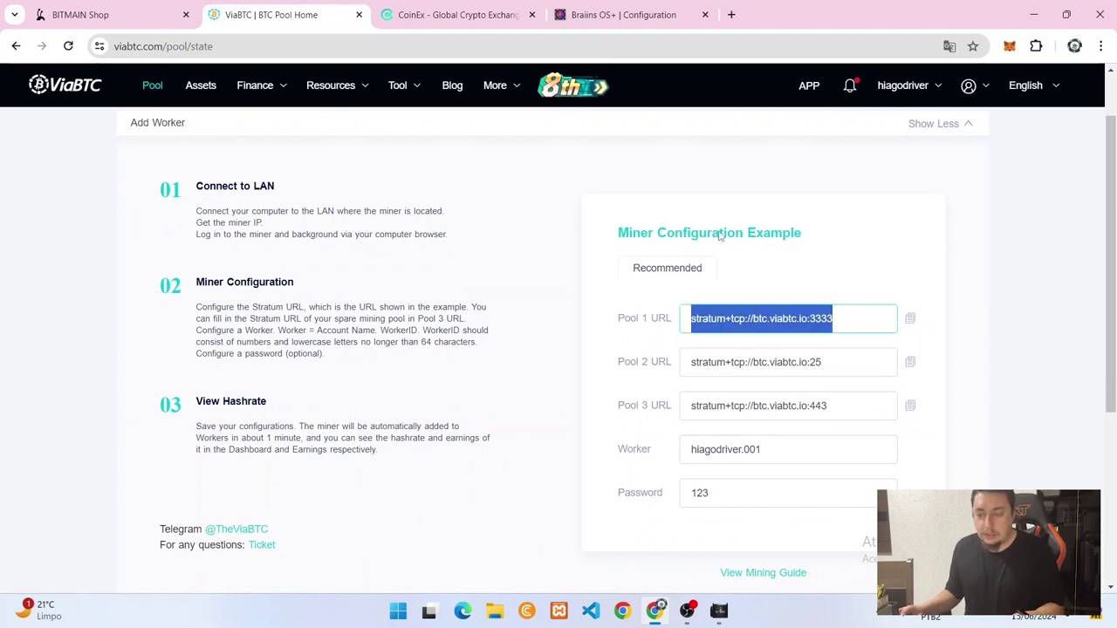
left_click(650, 15)
left_click(341, 376)
left_click_drag(341, 376, 85, 384)
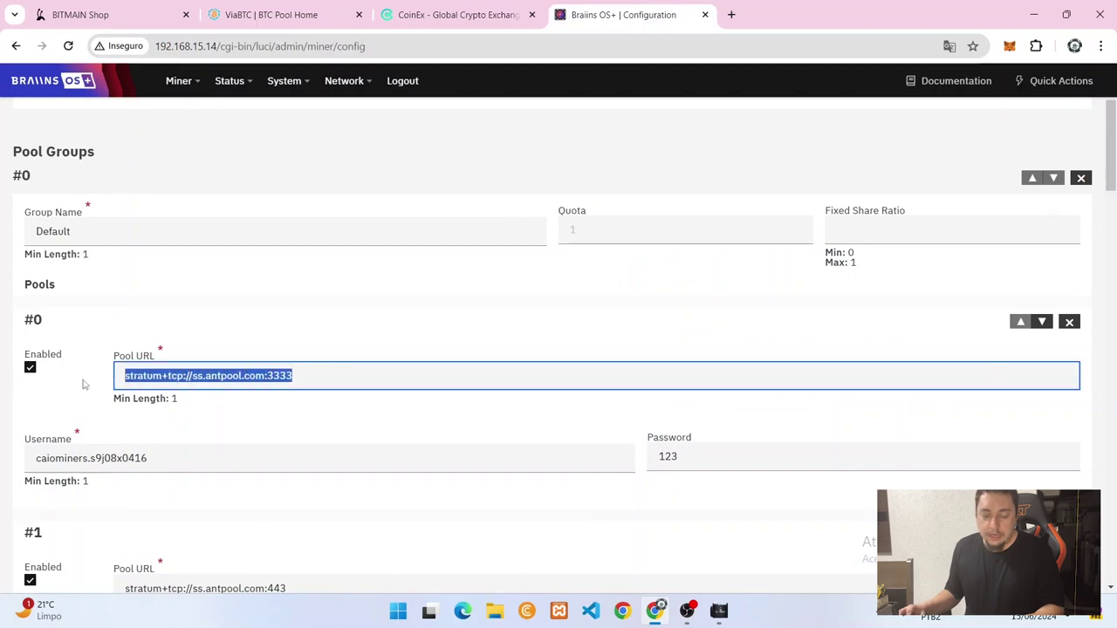
key("ctrl+v")
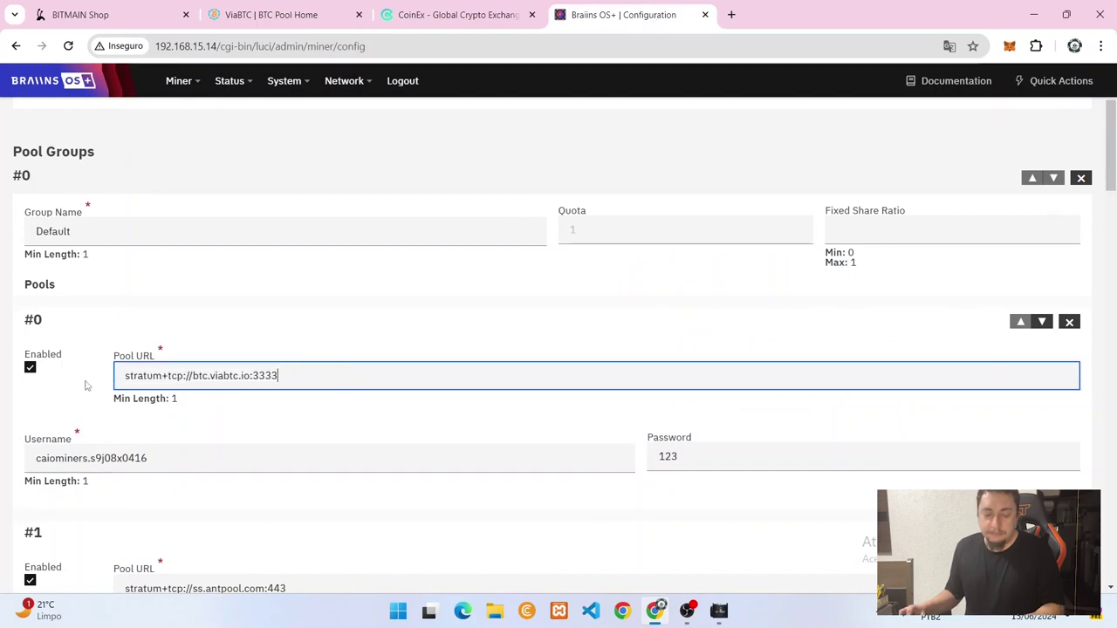
Step: Copy the worker name from ViaBTC's configuration example into pool #0's Username in the miner configuration
left_click(505, 16)
left_click(225, 7)
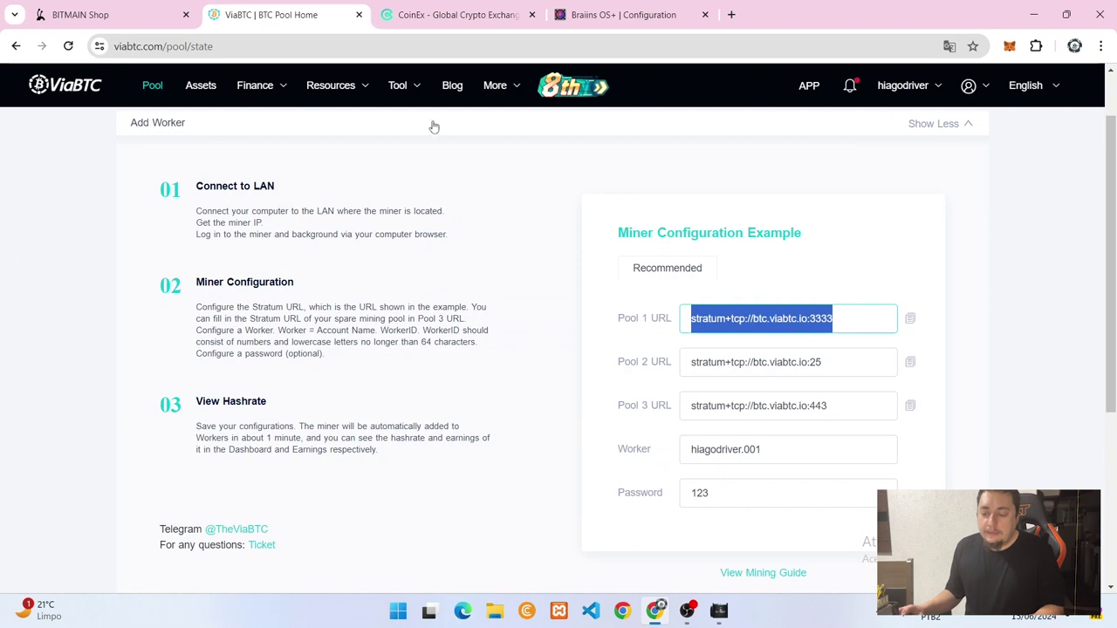
left_click(784, 451)
key("ctrl+c")
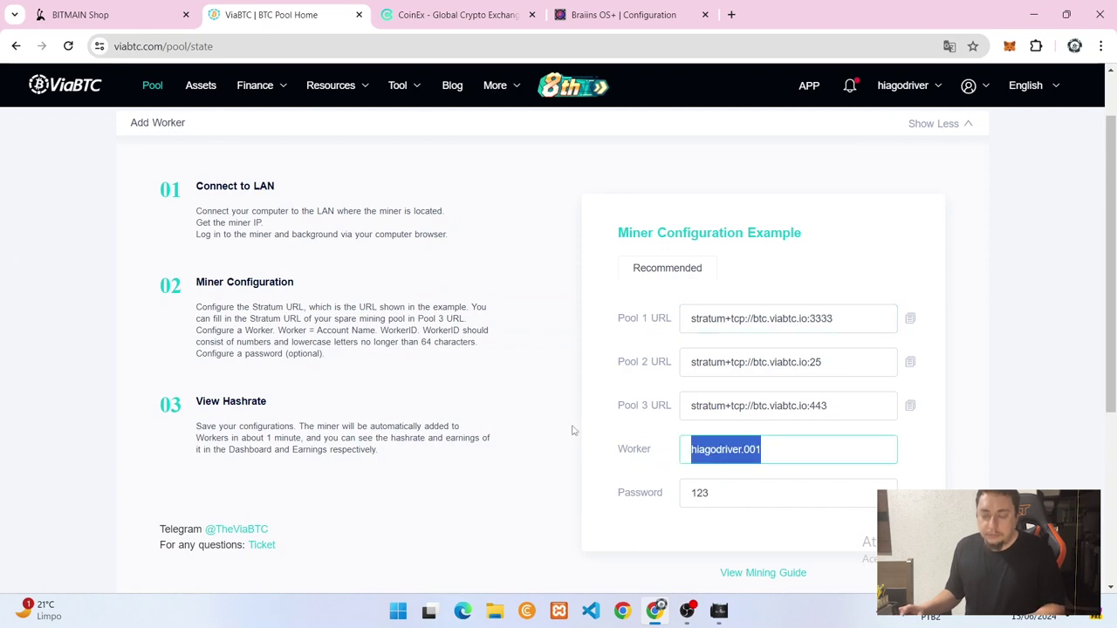
left_click(635, 11)
scroll(184, 358, "down", 2)
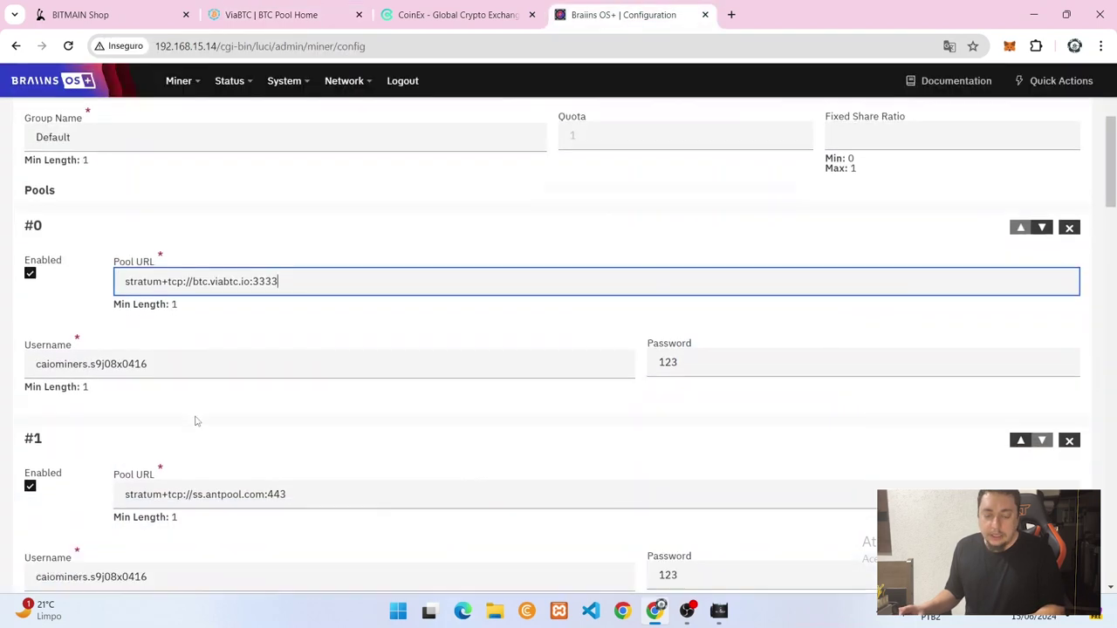
left_click(189, 311)
key("ctrl+a")
key("ctrl+v")
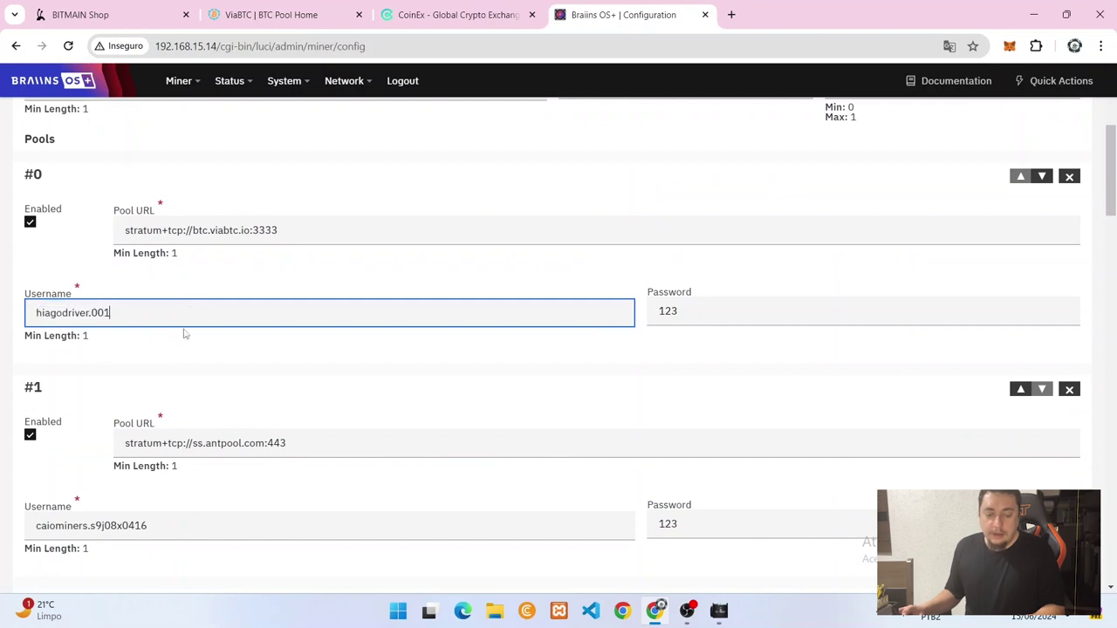
Step: Change the worker suffix in pool #0's Username to 002 and compare it with ViaBTC's configuration example
key("BackSpace")
type("2")
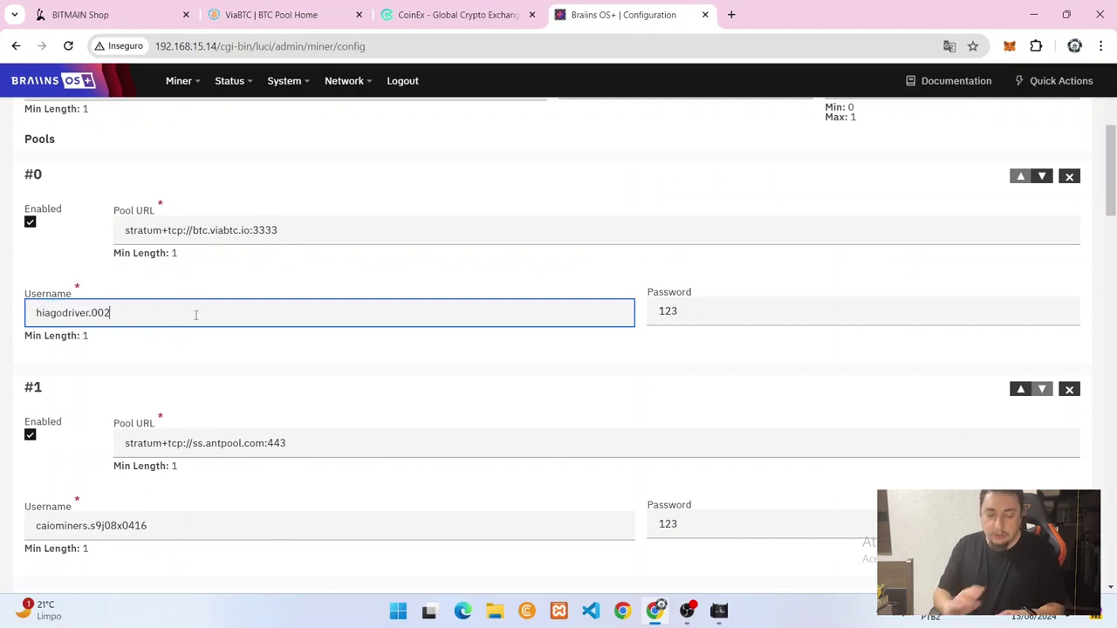
left_click(271, 15)
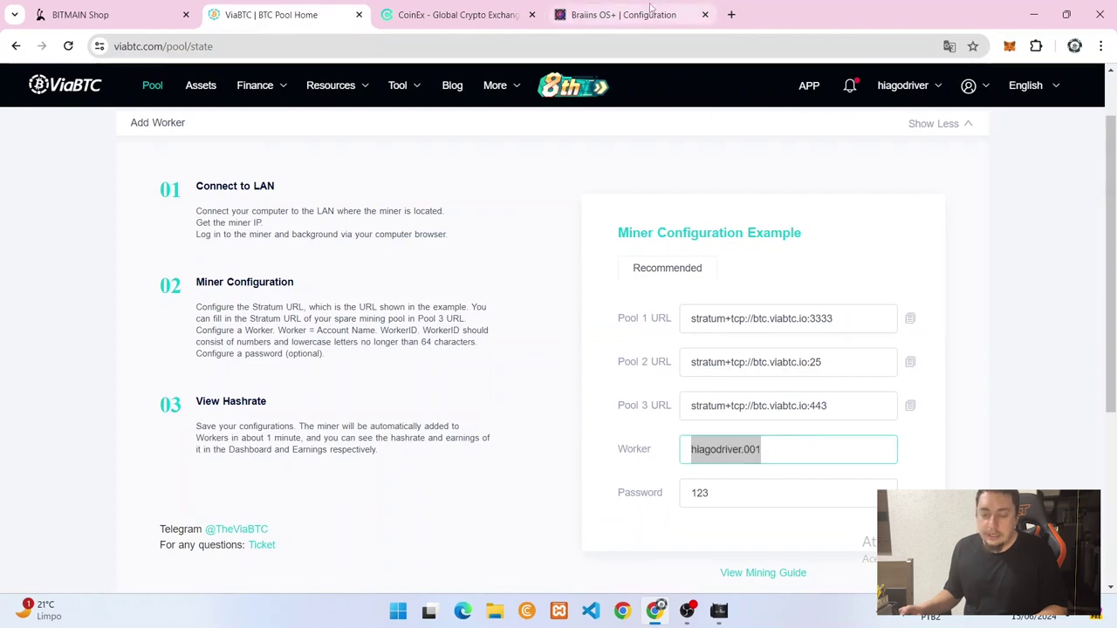
left_click(623, 14)
Step: Copy ViaBTC's Pool 2 URL and set it as pool #1's URL in the miner configuration: stratum+tcp://btc.viabtc.io:25
scroll(529, 162, "down", 2)
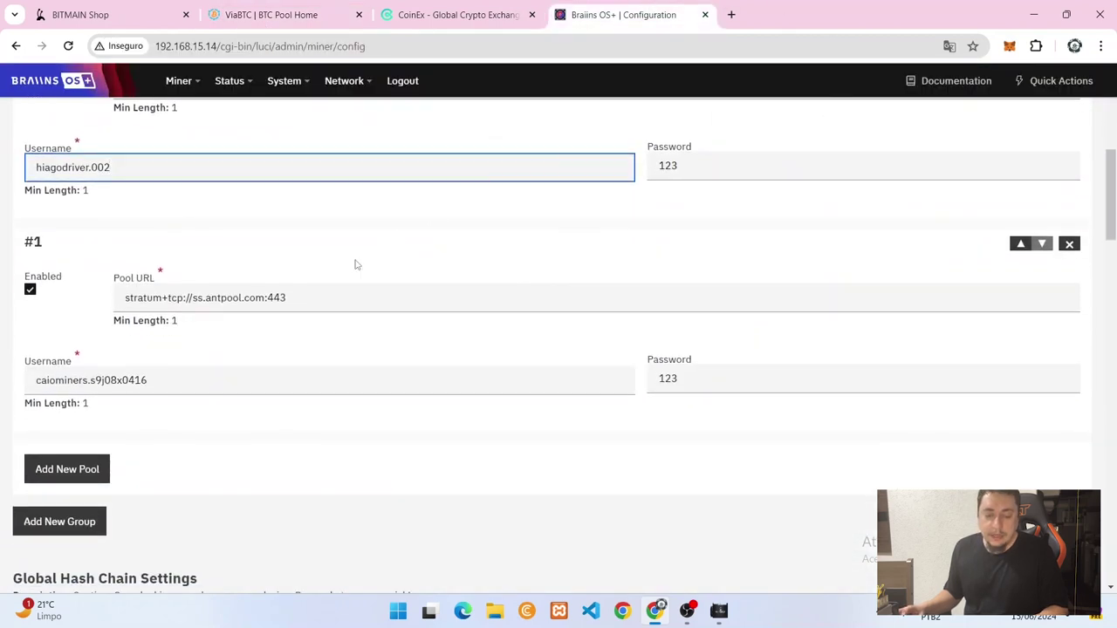
left_click(271, 14)
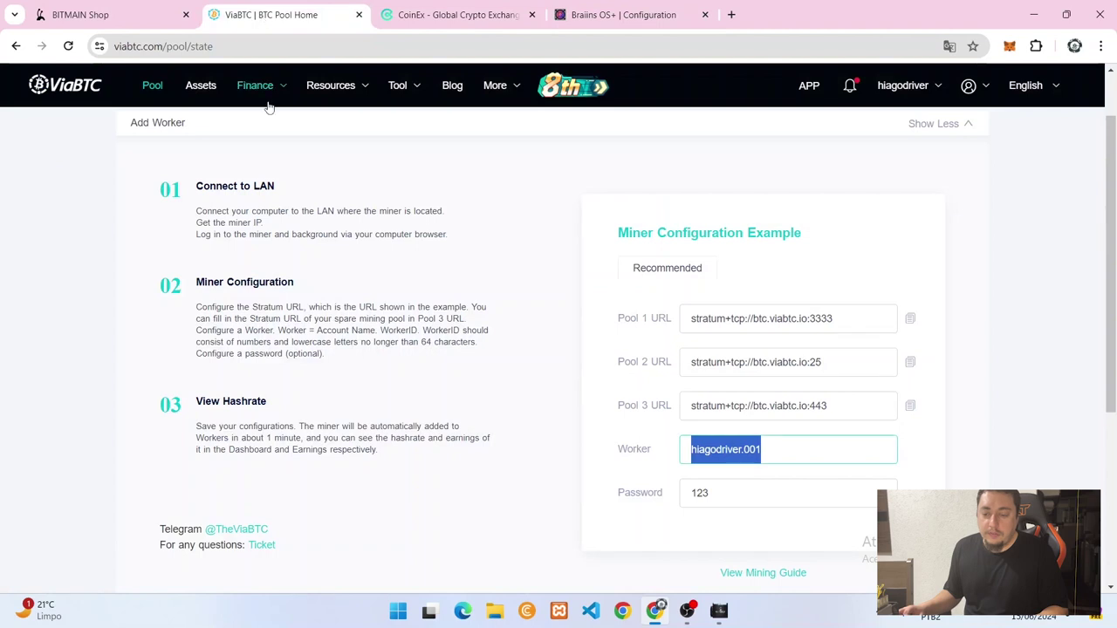
left_click_drag(859, 366, 637, 358)
key("ctrl+c")
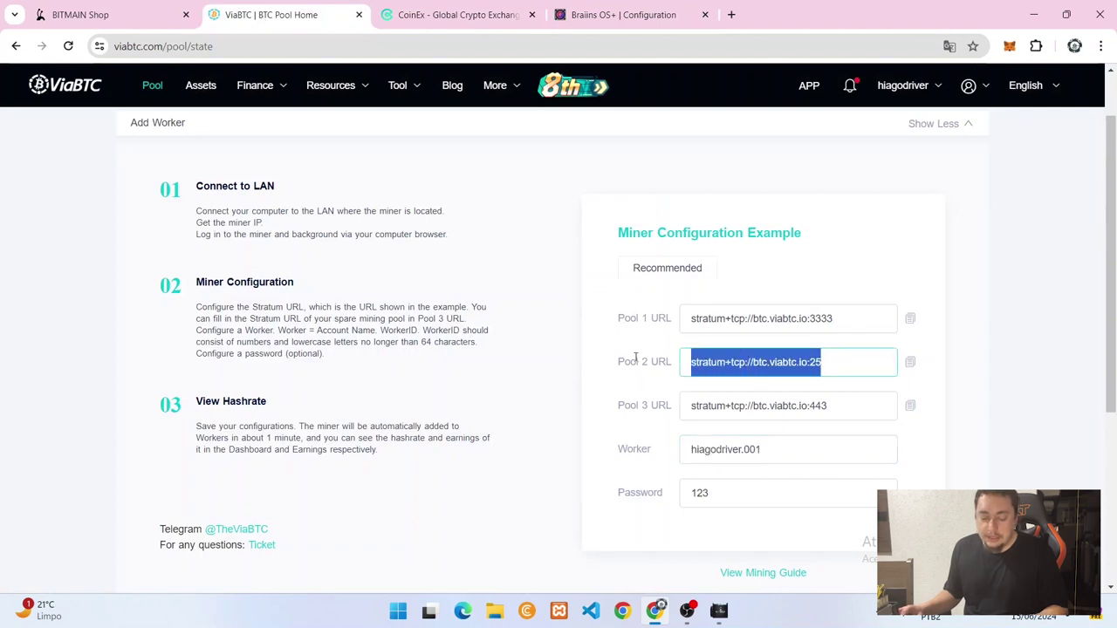
left_click(623, 15)
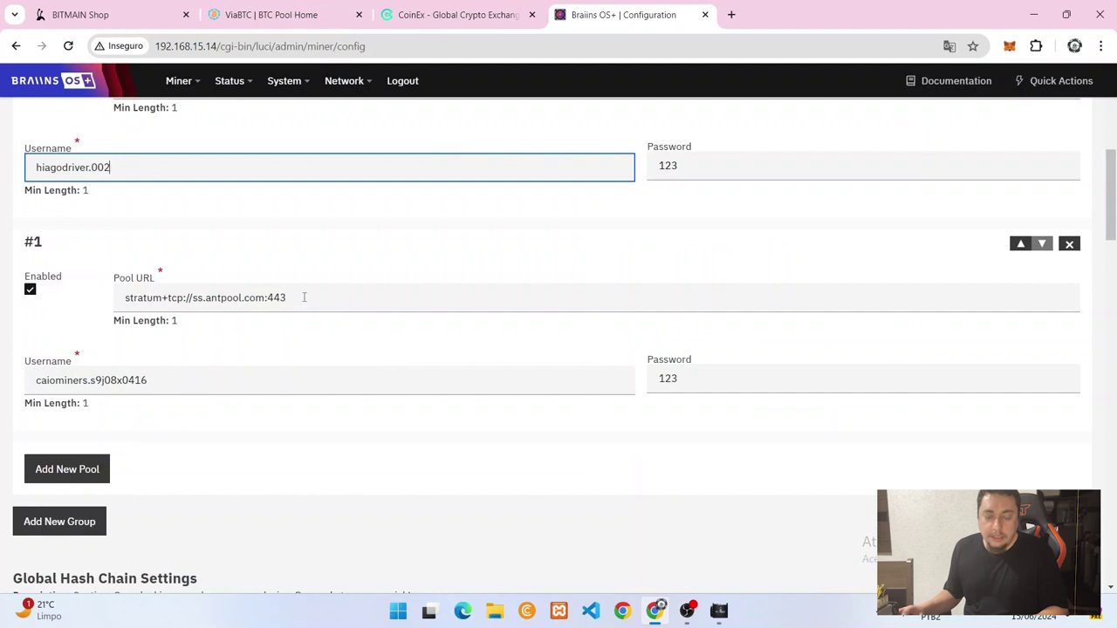
scroll(305, 298, "up", 2)
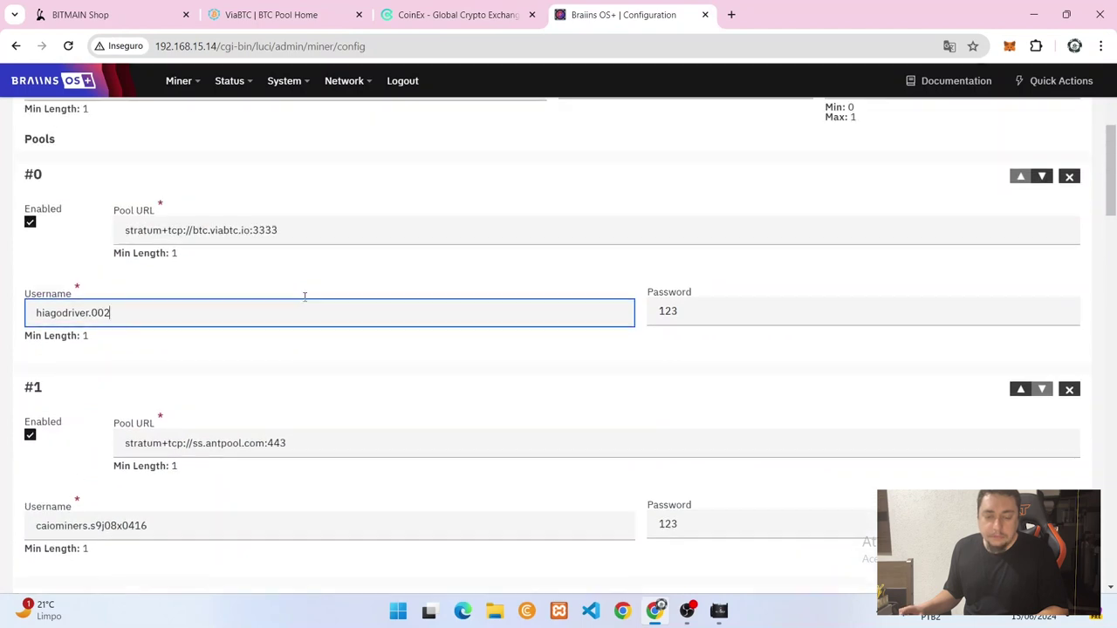
left_click_drag(300, 442, 75, 435)
key("ctrl+v")
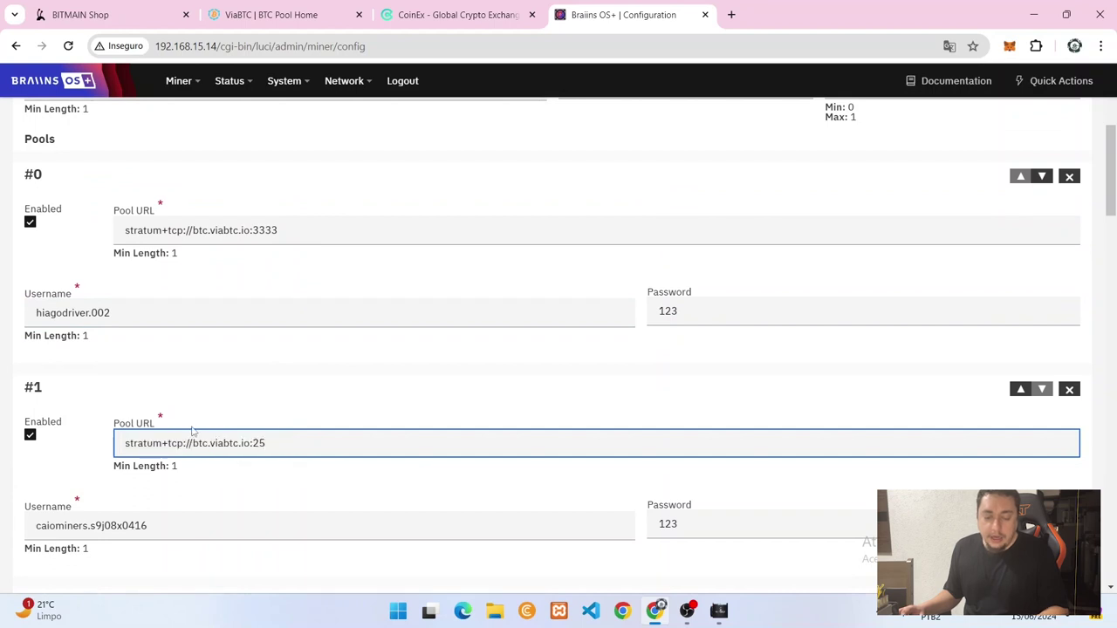
Step: Copy ViaBTC's example worker name into pool #1's Username in the miner configuration and change its suffix to 002
scroll(187, 424, "down", 2)
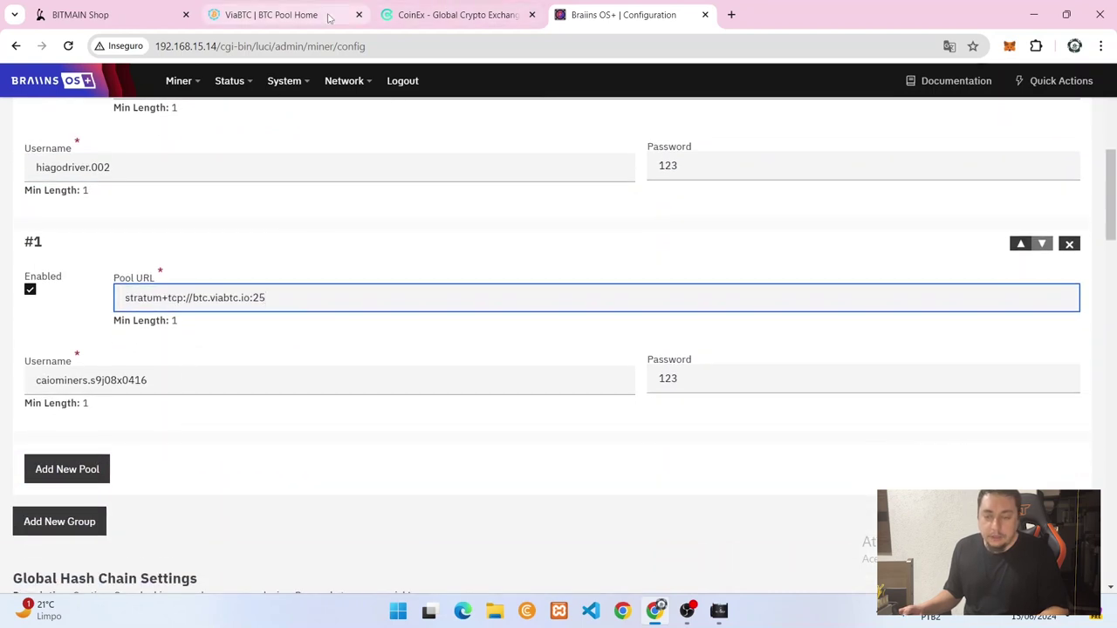
left_click(271, 14)
left_click(834, 455)
key("ctrl+c")
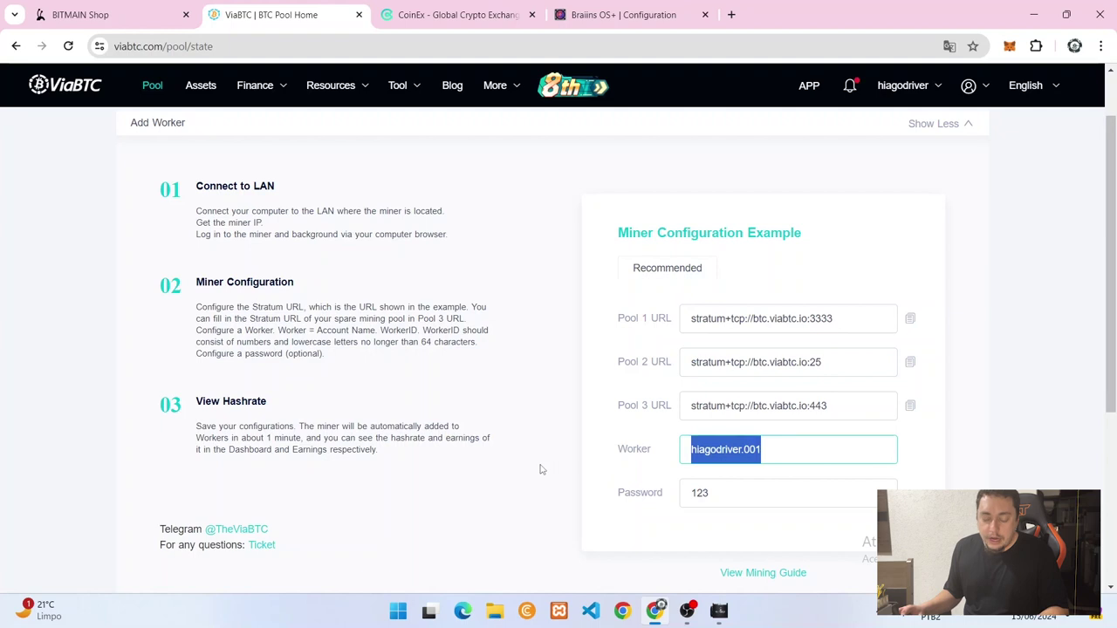
left_click(609, 25)
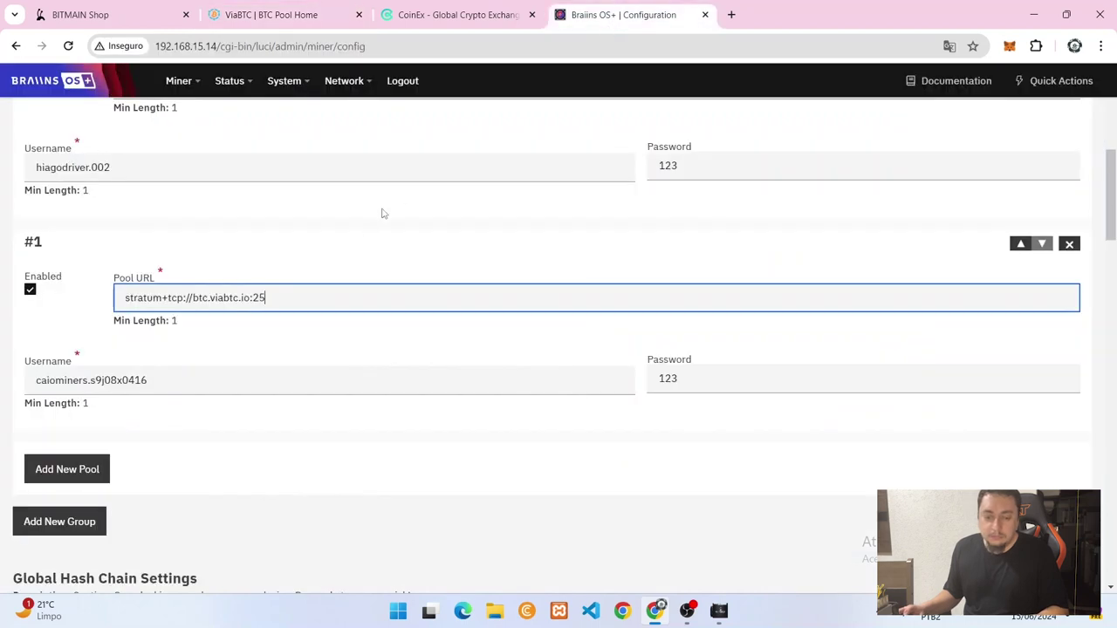
triple_click(244, 377)
key("ctrl+v")
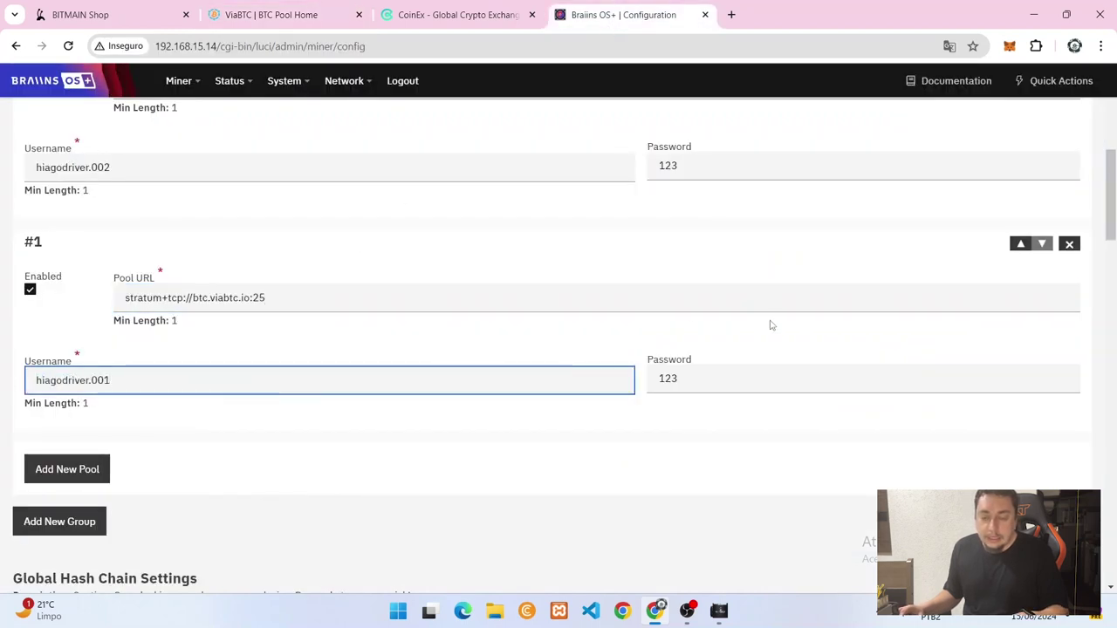
key("BackSpace")
type("2")
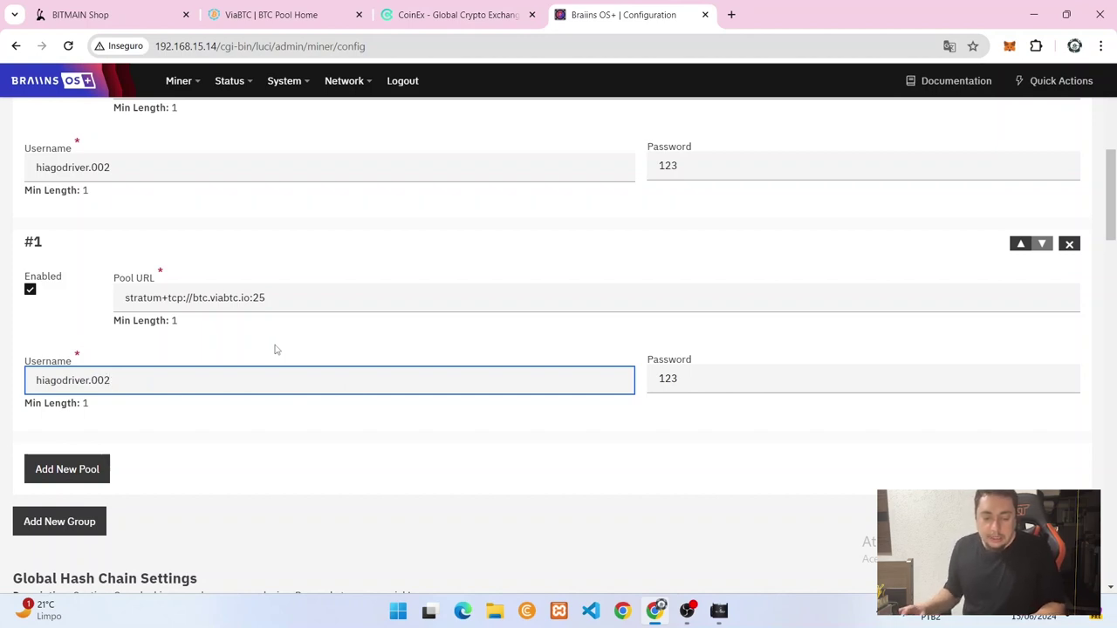
Step: Review the hash chain, temperature control and fan control settings on the rest of the miner configuration page
scroll(553, 281, "down", 4)
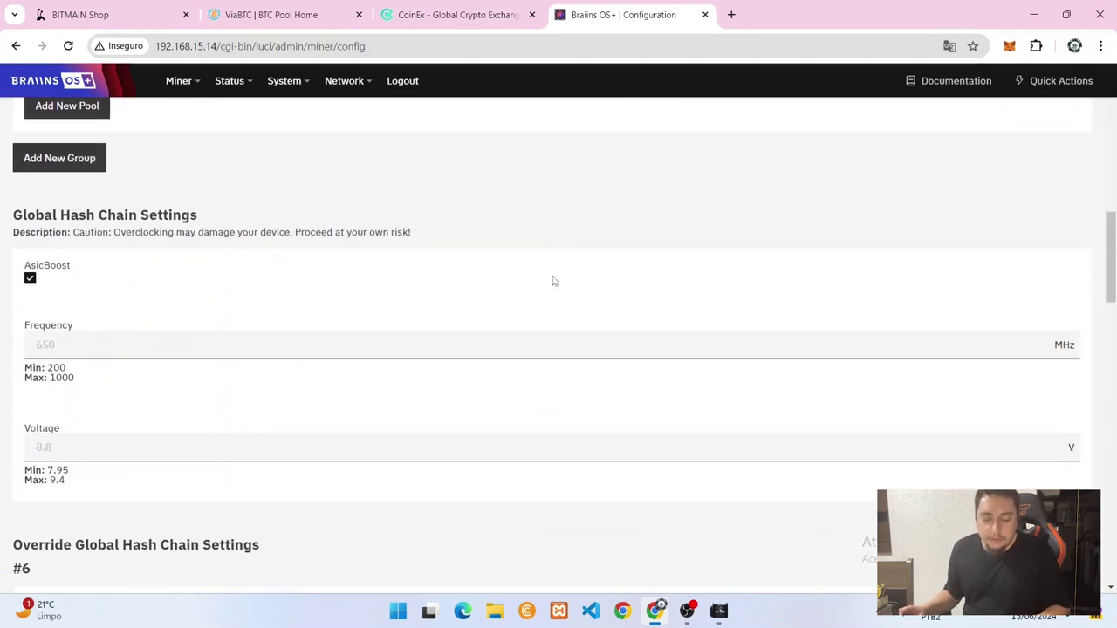
scroll(539, 266, "down", 2)
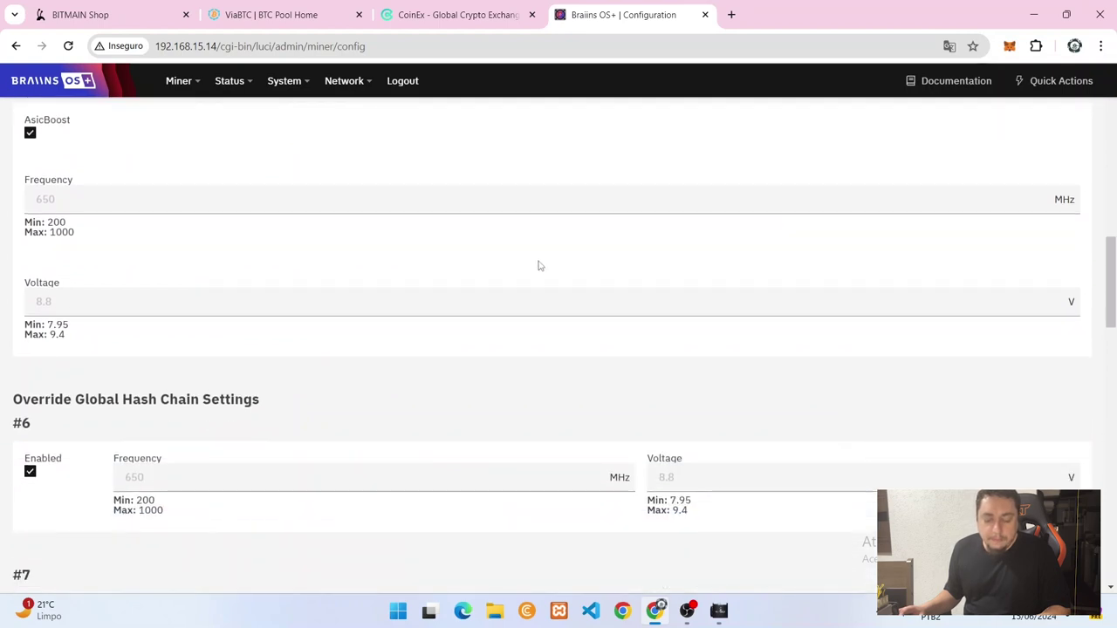
scroll(539, 265, "down", 6)
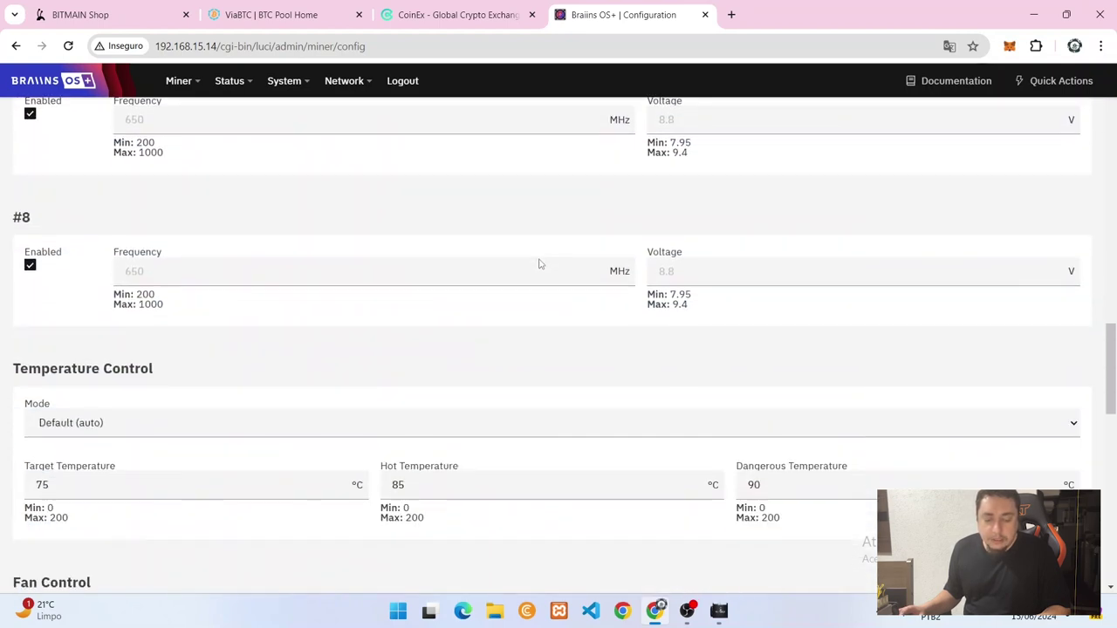
scroll(480, 279, "down", 5)
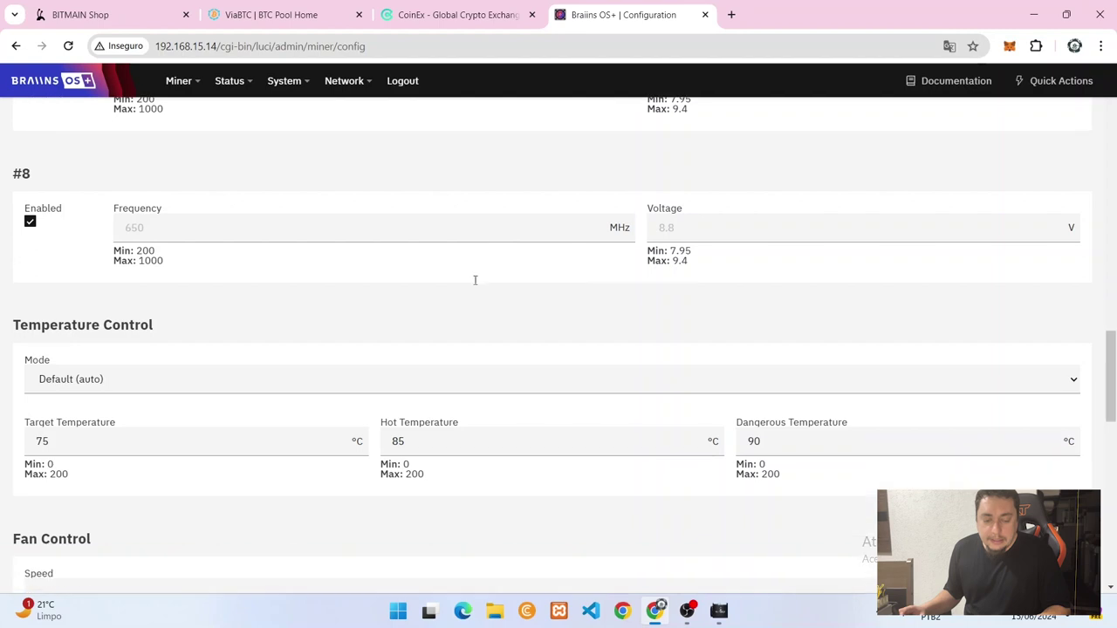
scroll(466, 277, "down", 6)
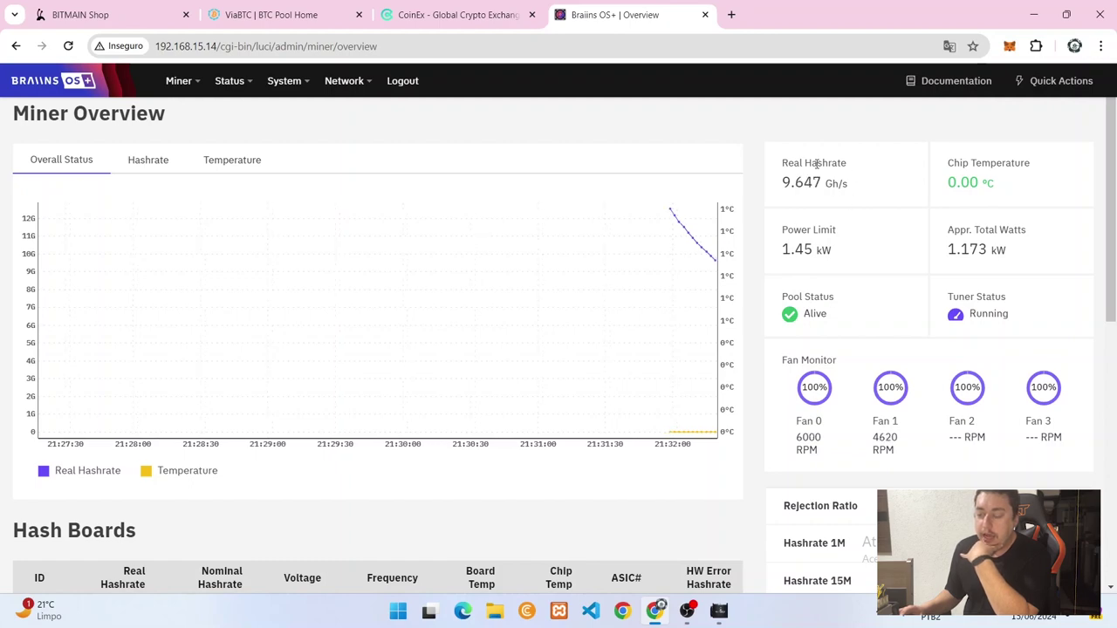
Step: Examine the hash boards, pool connections and tuner status in the Miner Overview
scroll(625, 254, "down", 3)
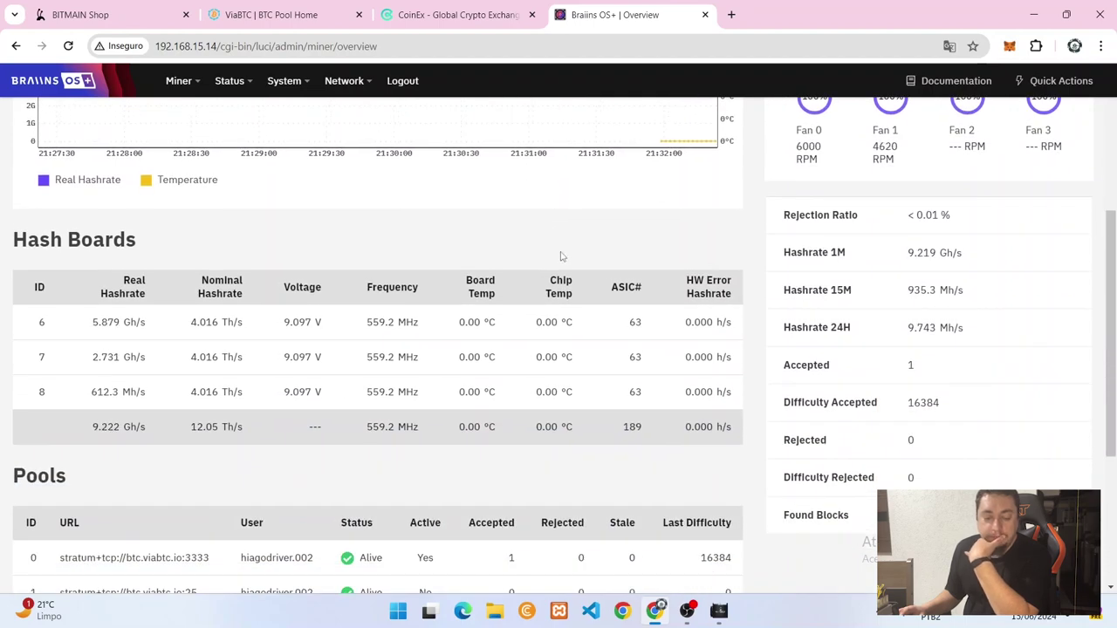
scroll(561, 256, "down", 3)
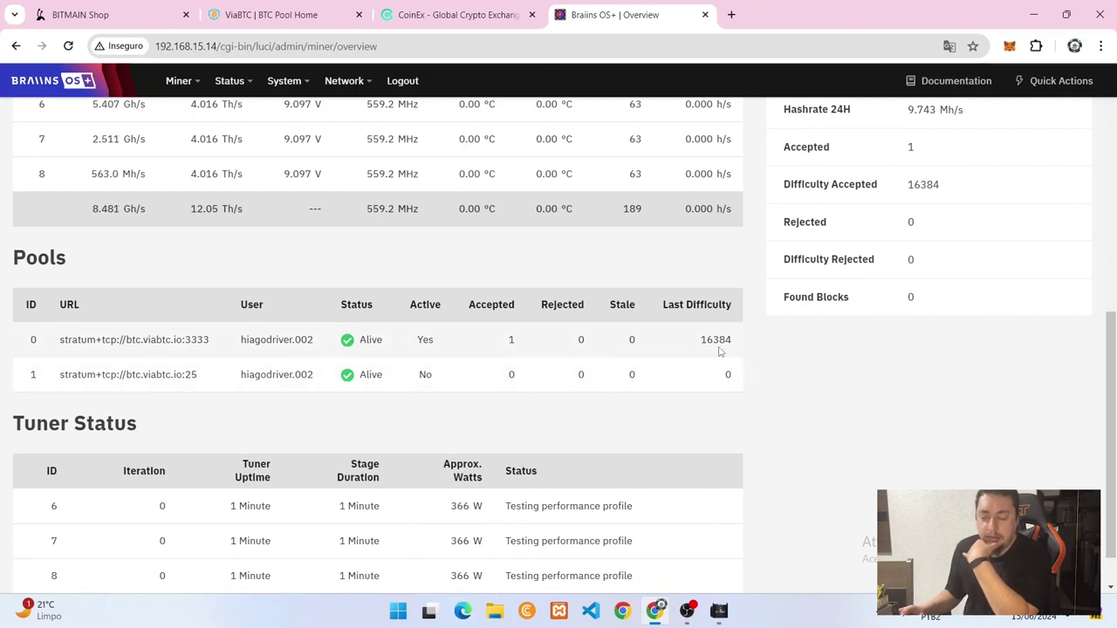
scroll(387, 337, "down", 1)
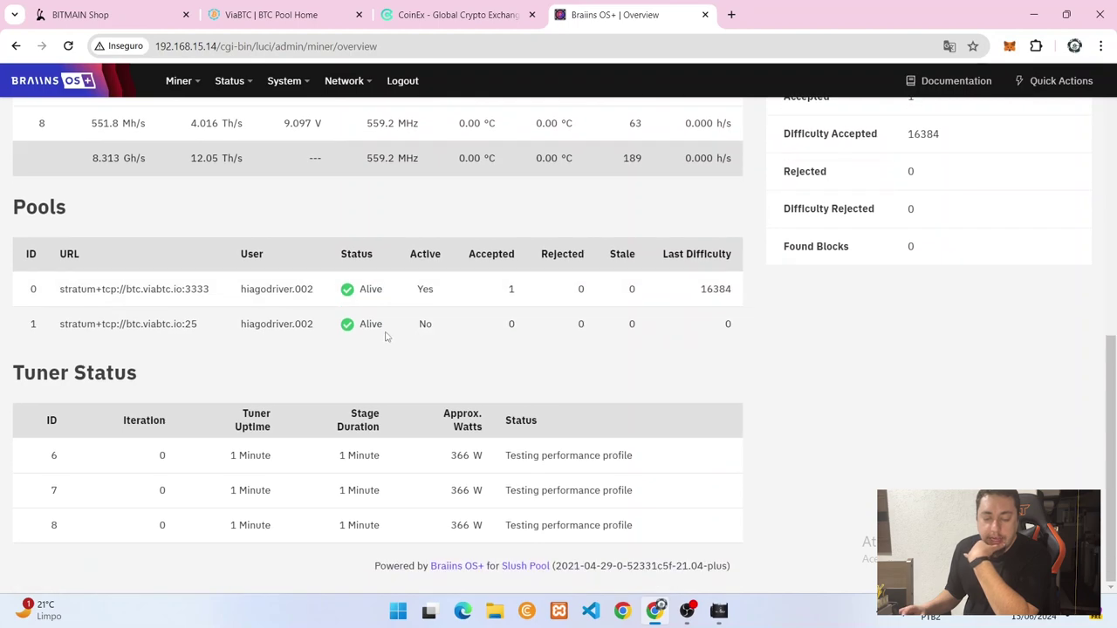
scroll(441, 369, "up", 5)
scroll(441, 368, "up", 2)
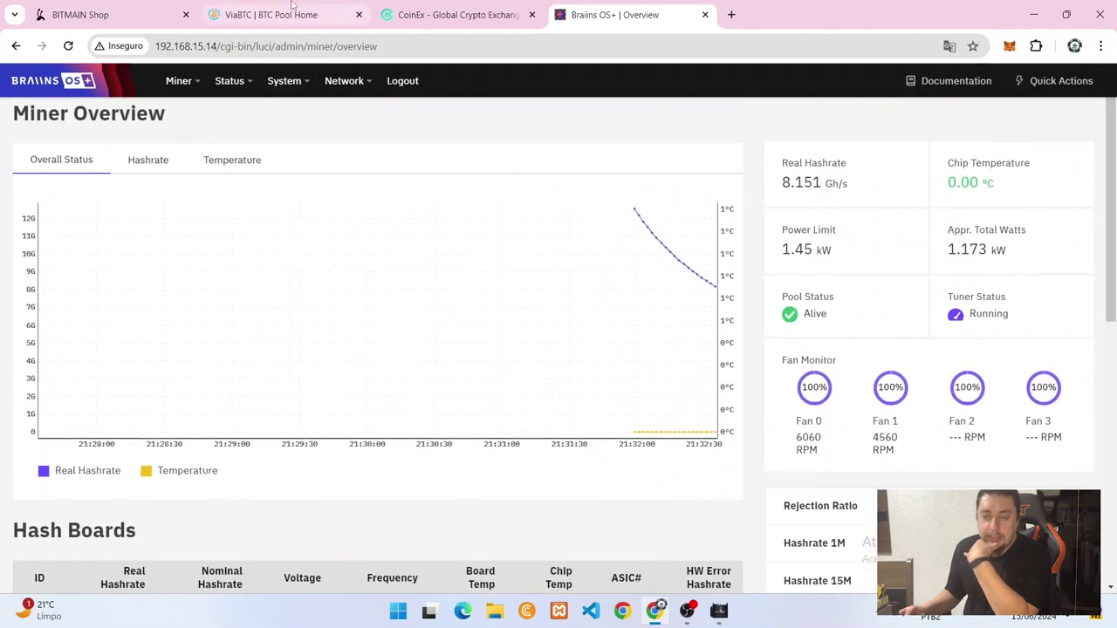
Step: Switch to ViaBTC and check worker 002 in the BTC pool's Worker List
left_click(293, 6)
scroll(376, 361, "up", 3)
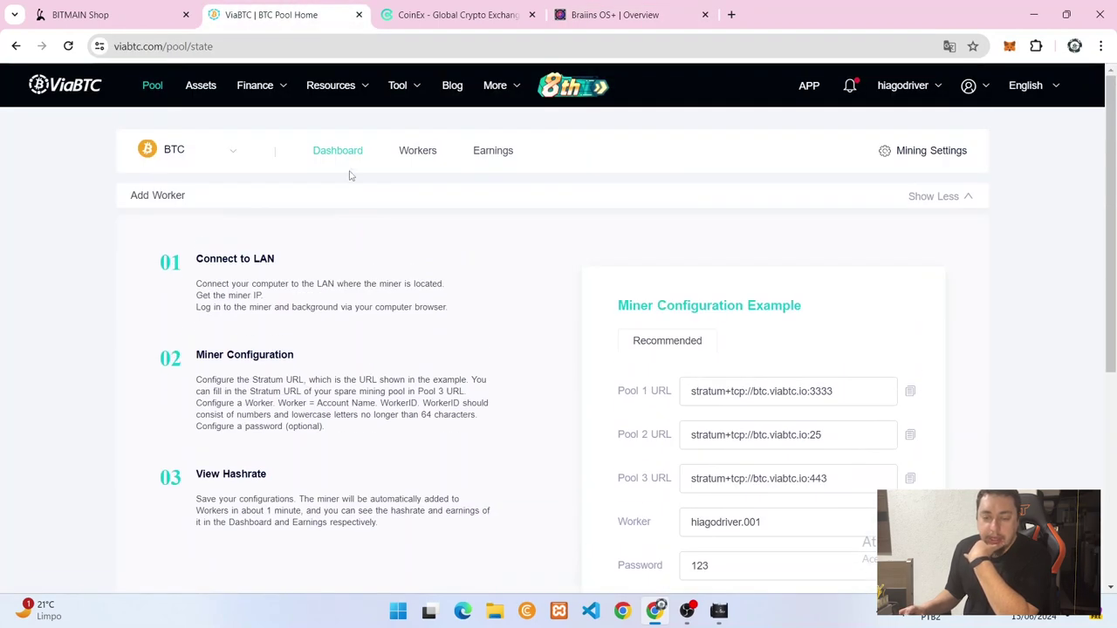
left_click(427, 152)
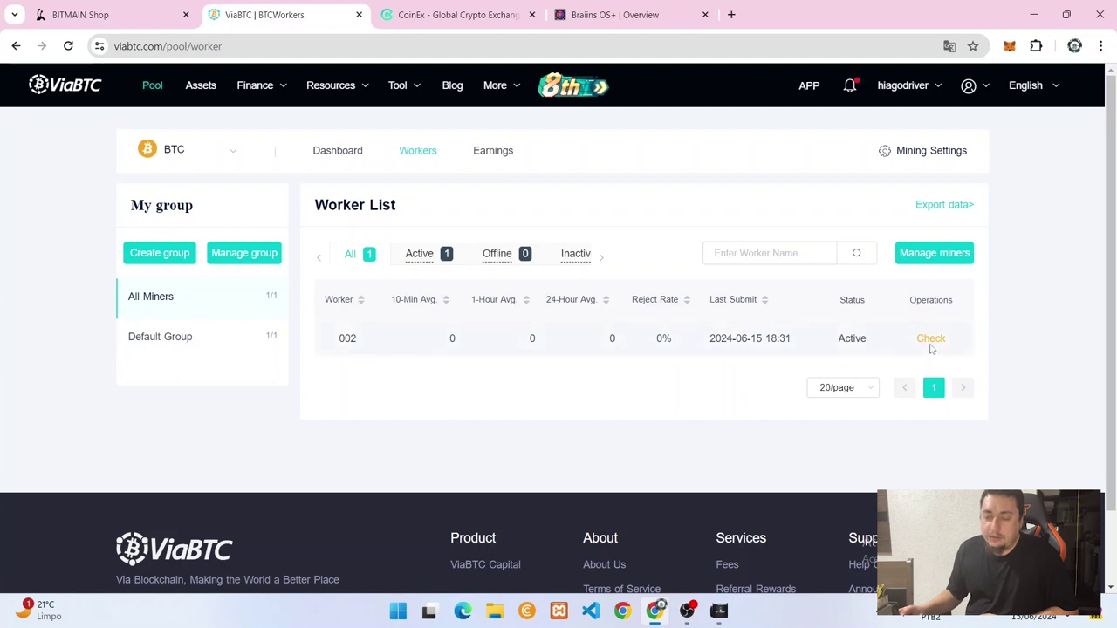
Step: Look over the BTC Profit Chart and Profit Detail under Earnings, and return to the Worker List
left_click(508, 154)
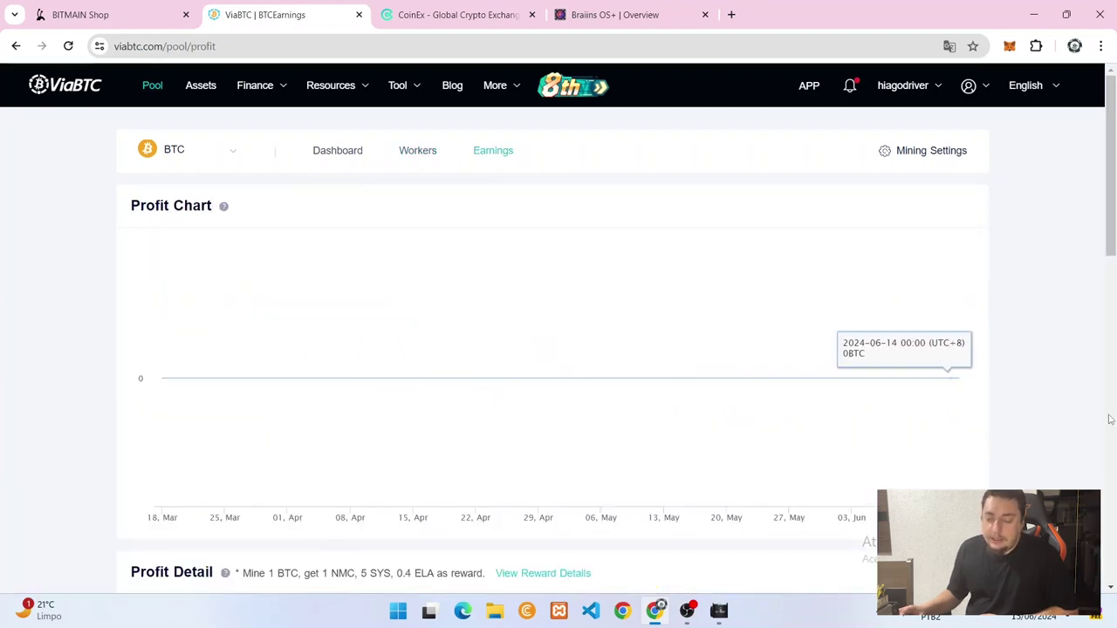
scroll(474, 305, "down", 2)
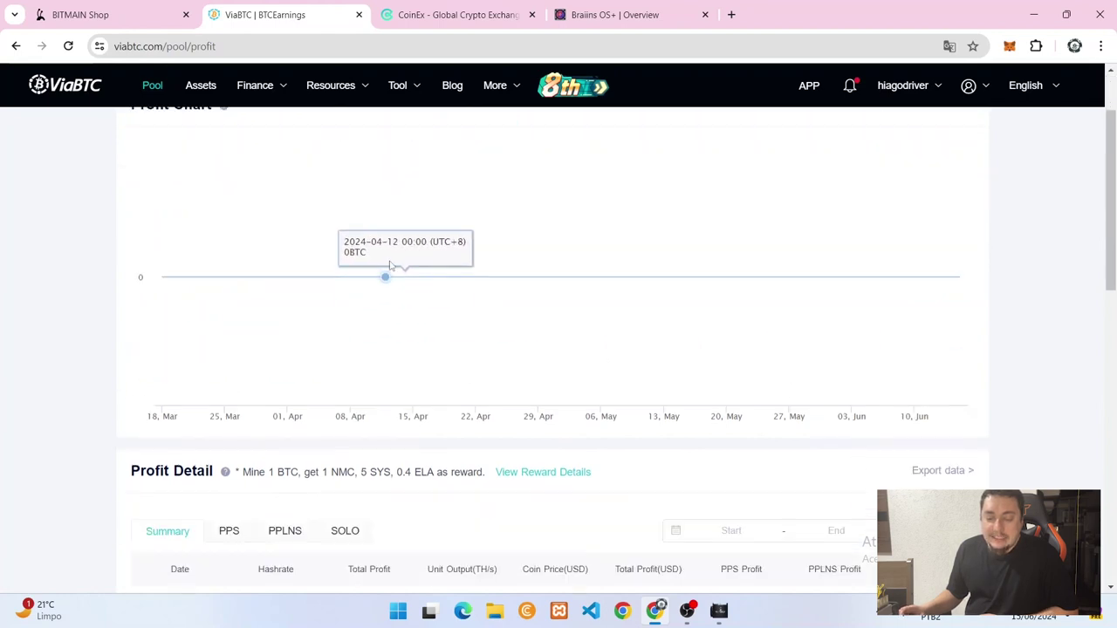
scroll(401, 288, "up", 2)
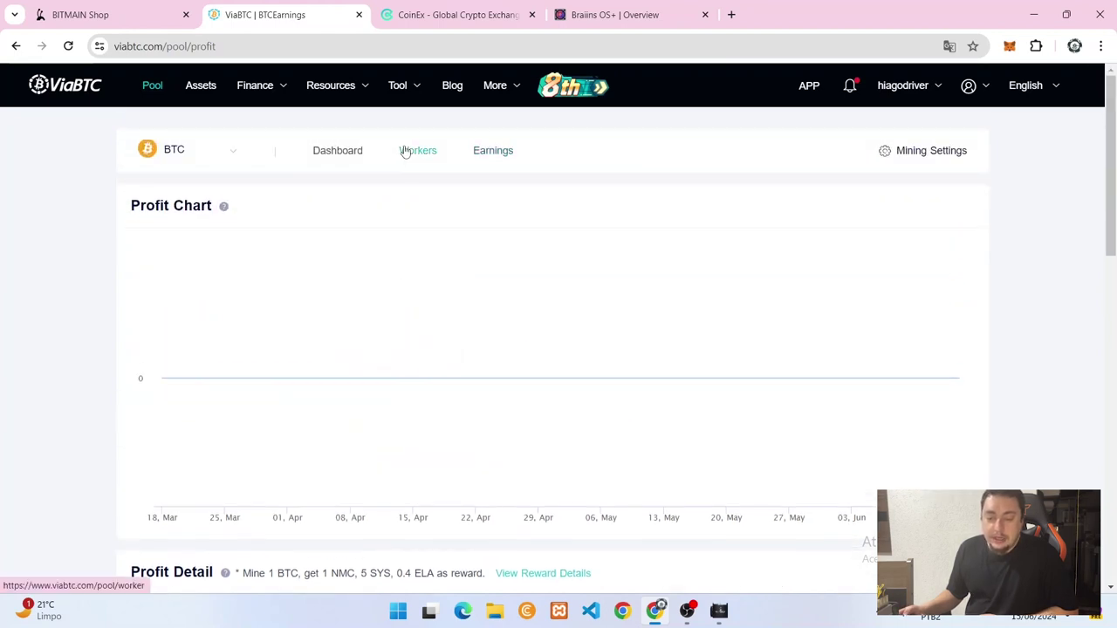
left_click(407, 152)
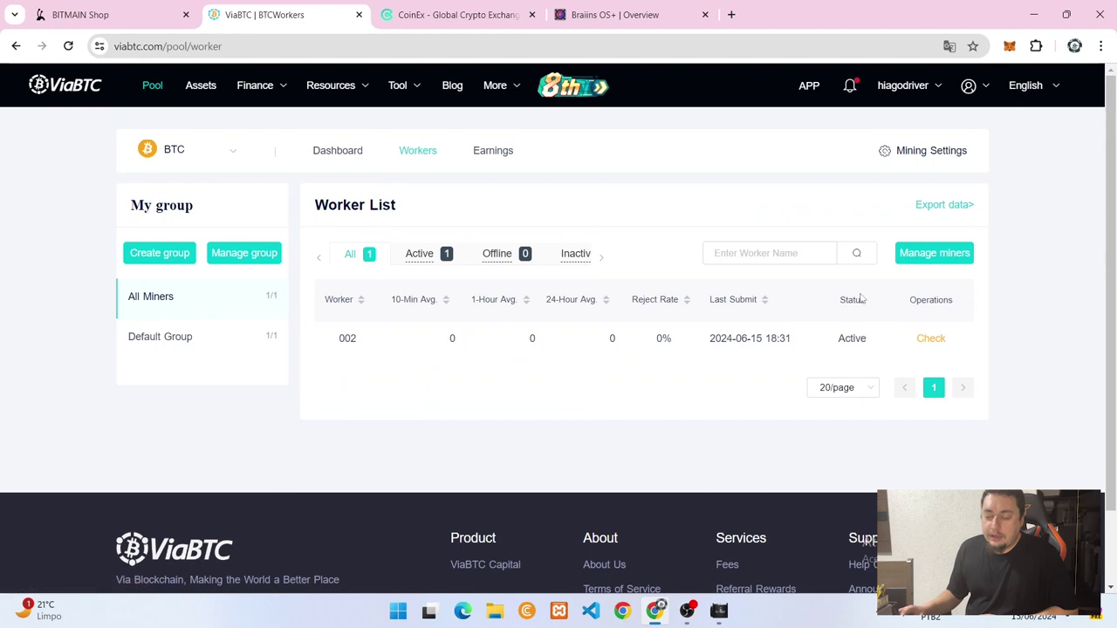
Step: Open ViaBTC's BTC dashboard, collapse the worker configuration guide, and examine the account, hashrate and worker summaries
left_click(324, 153)
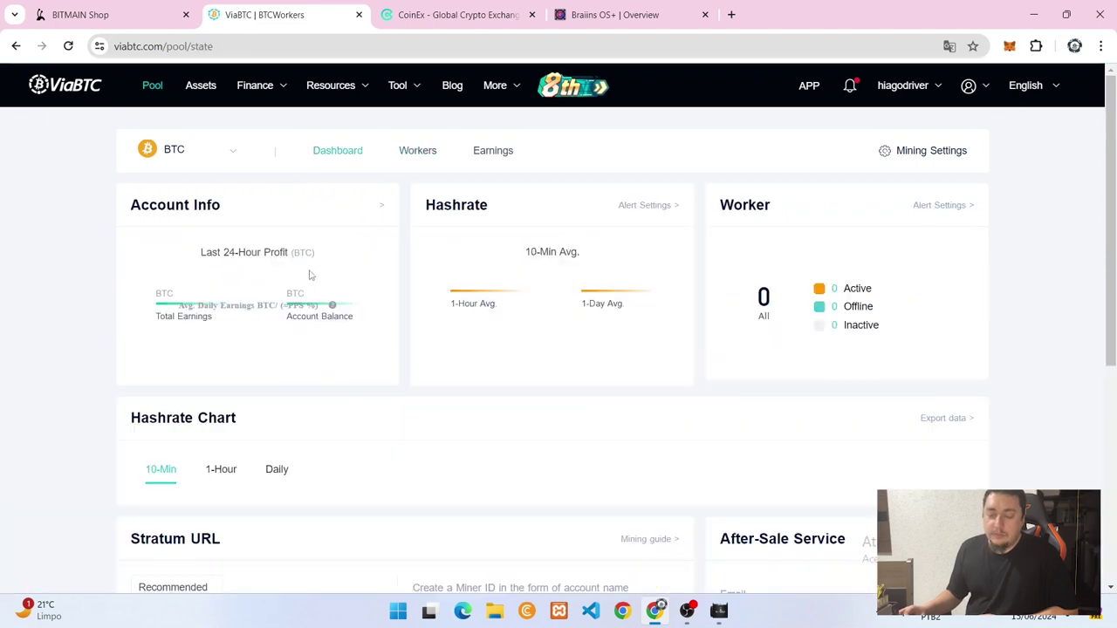
scroll(585, 236, "down", 4)
scroll(689, 302, "up", 4)
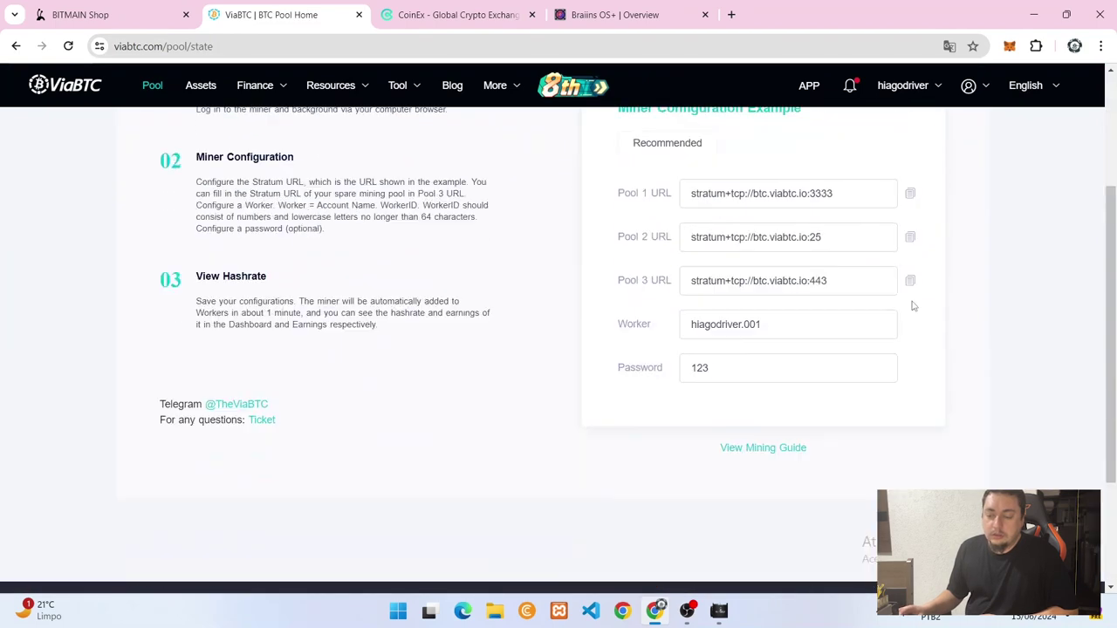
left_click(955, 197)
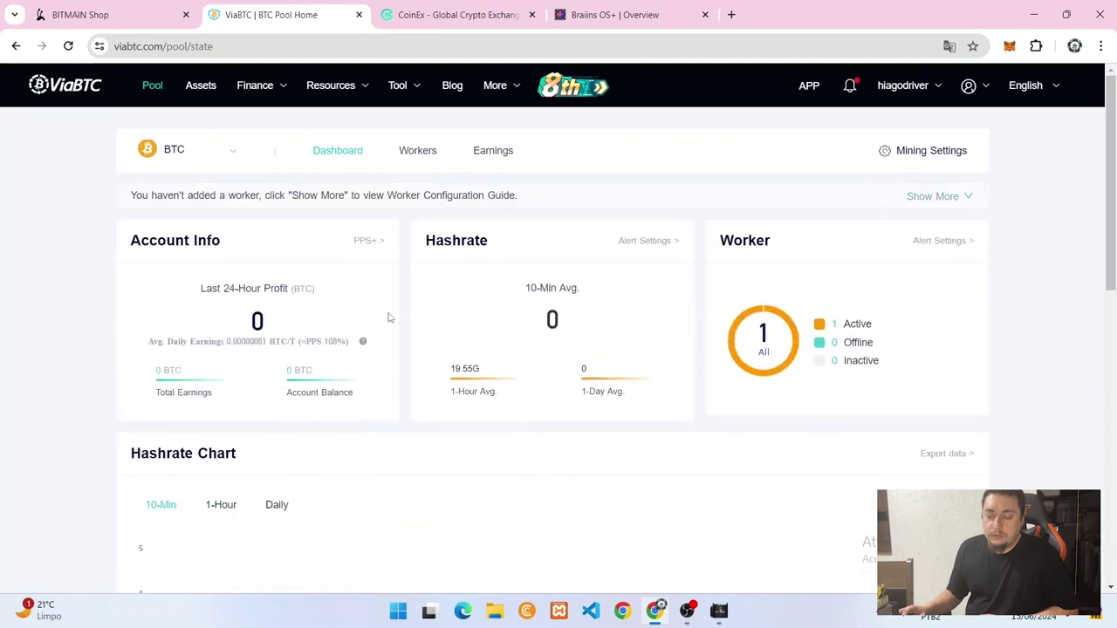
mouse_move(757, 354)
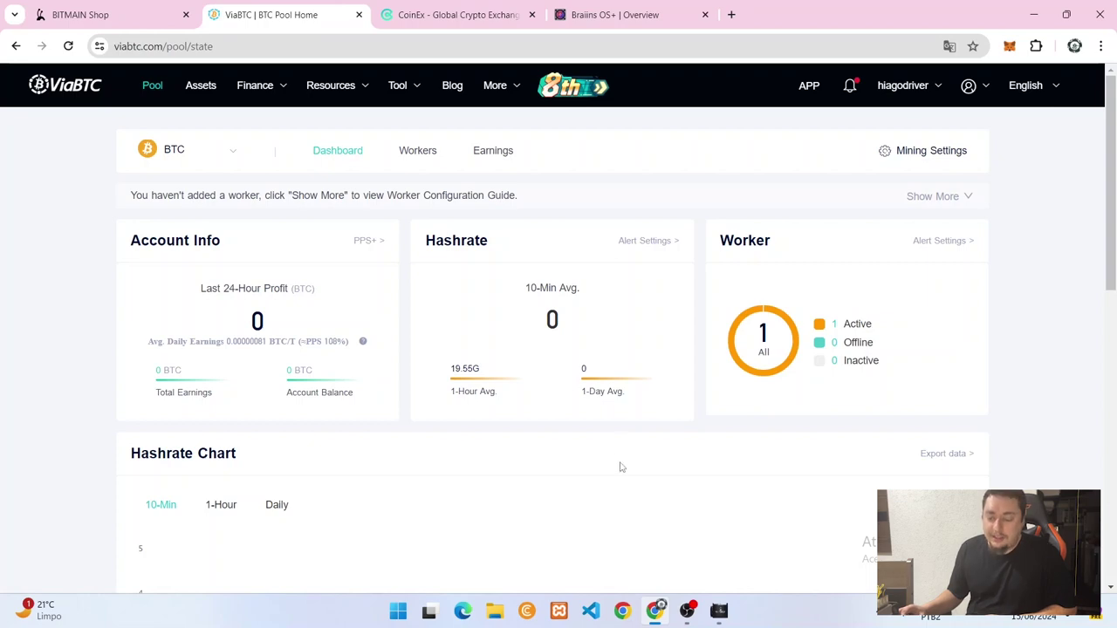
Step: Compare the real hashrate in the Braiins OS+ Miner Overview with the 10-minute average on ViaBTC's BTC dashboard
mouse_move(688, 621)
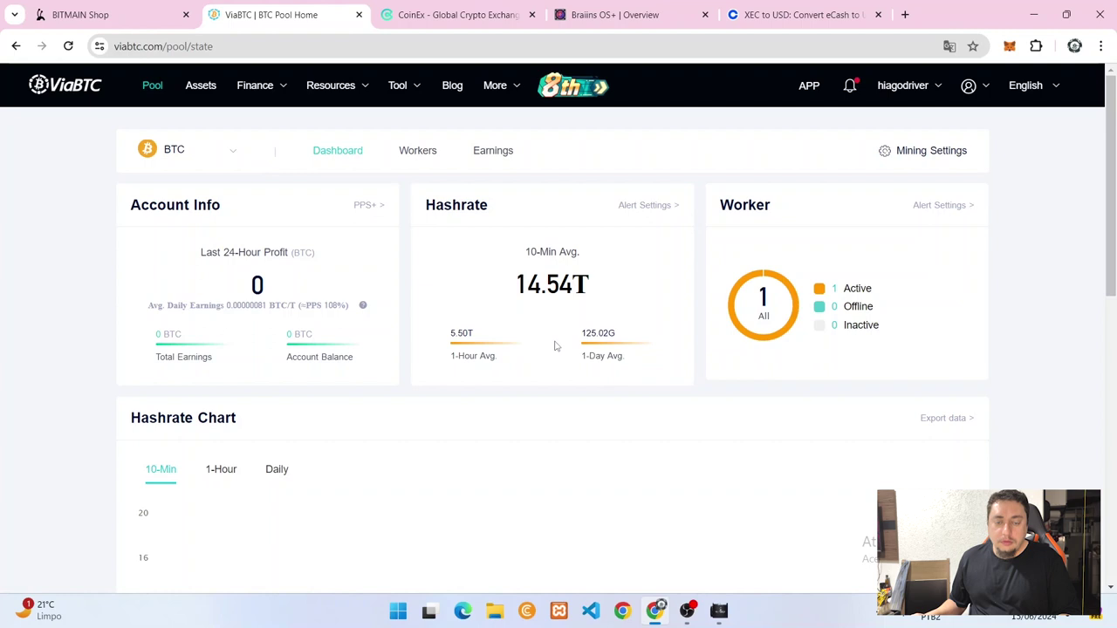
left_click(602, 13)
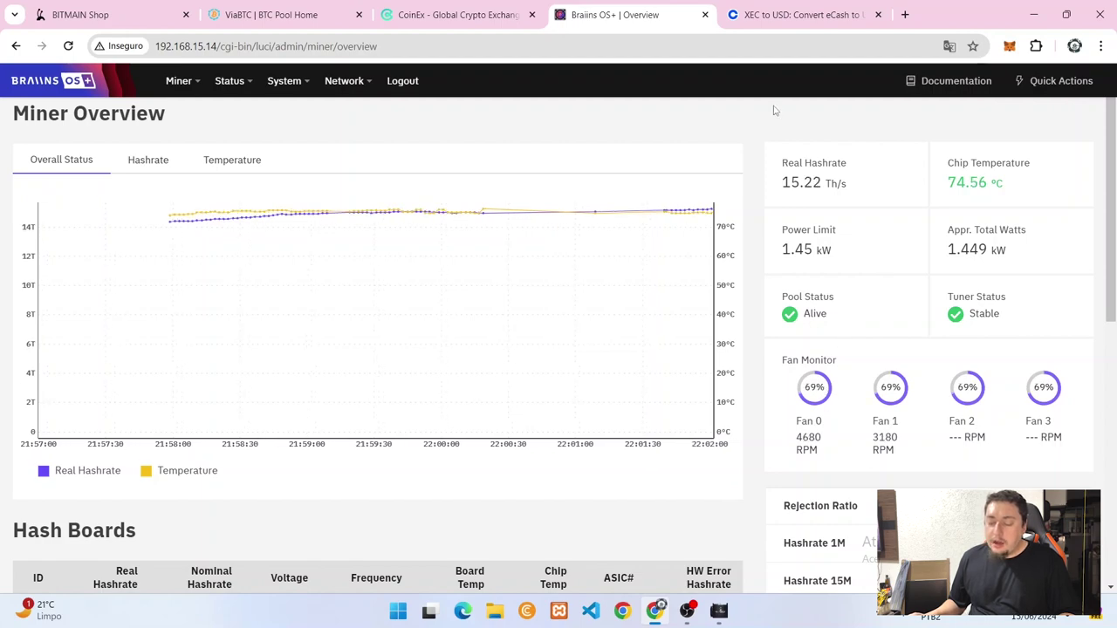
left_click(288, 14)
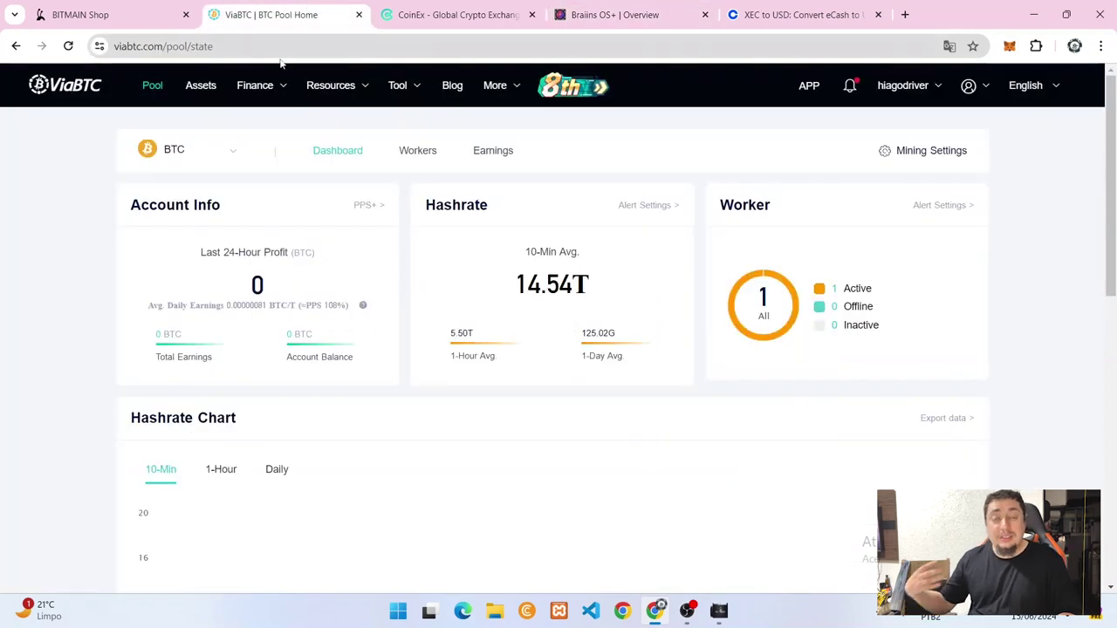
Step: Refresh ViaBTC's BTC dashboard, and open the Braiins OS+ miner configuration to review the URLs and credentials of pools #0 and #1
left_click(66, 46)
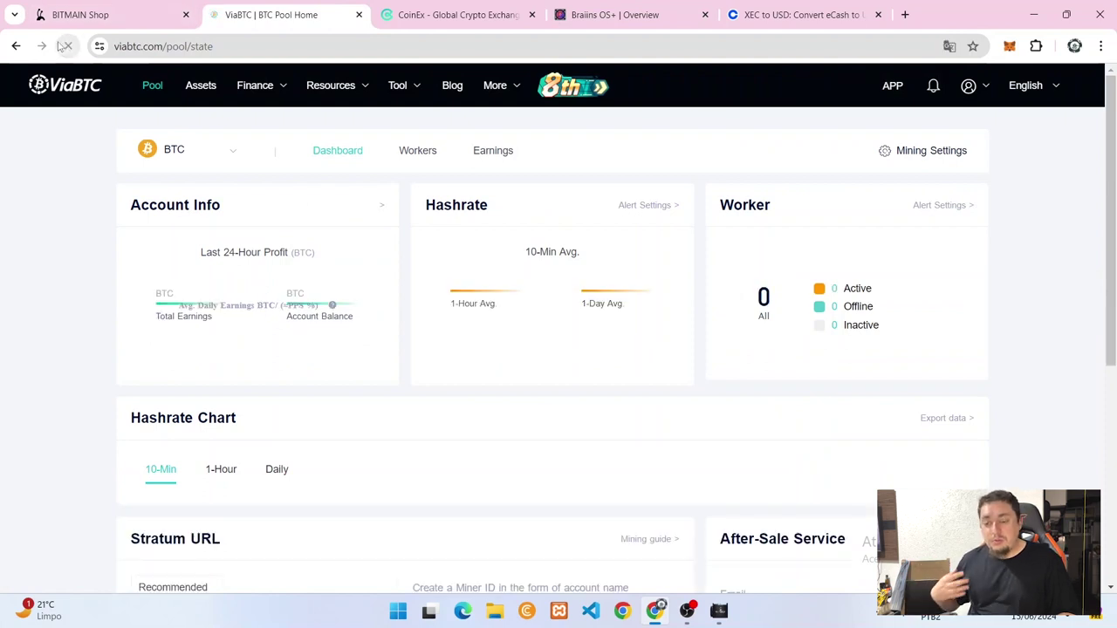
left_click(602, 15)
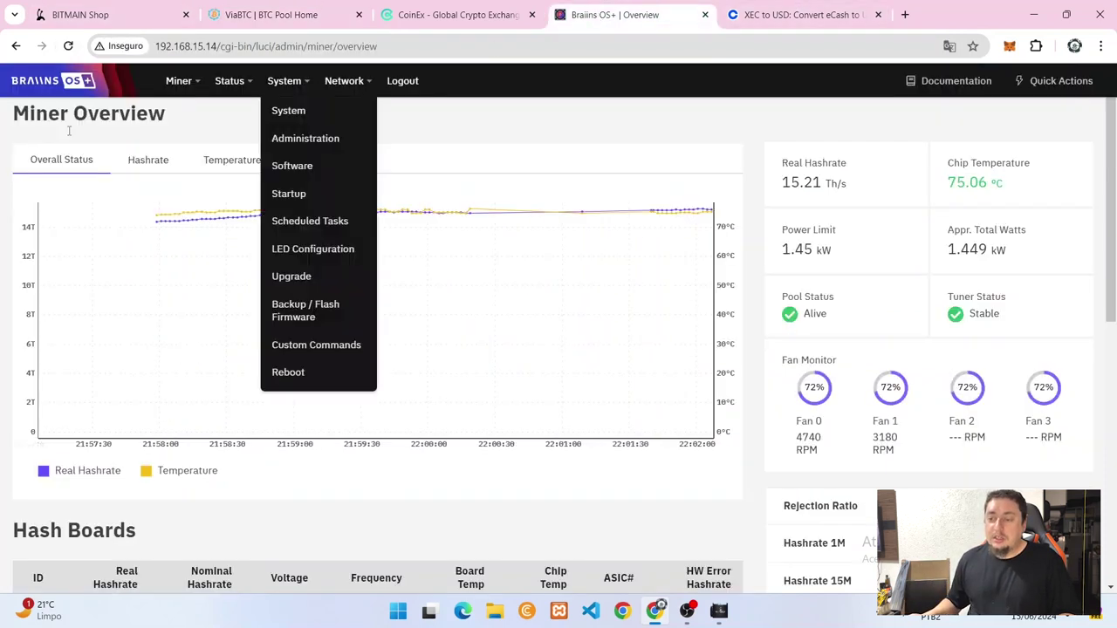
mouse_move(174, 93)
left_click(184, 138)
scroll(303, 142, "down", 1)
scroll(303, 142, "down", 2)
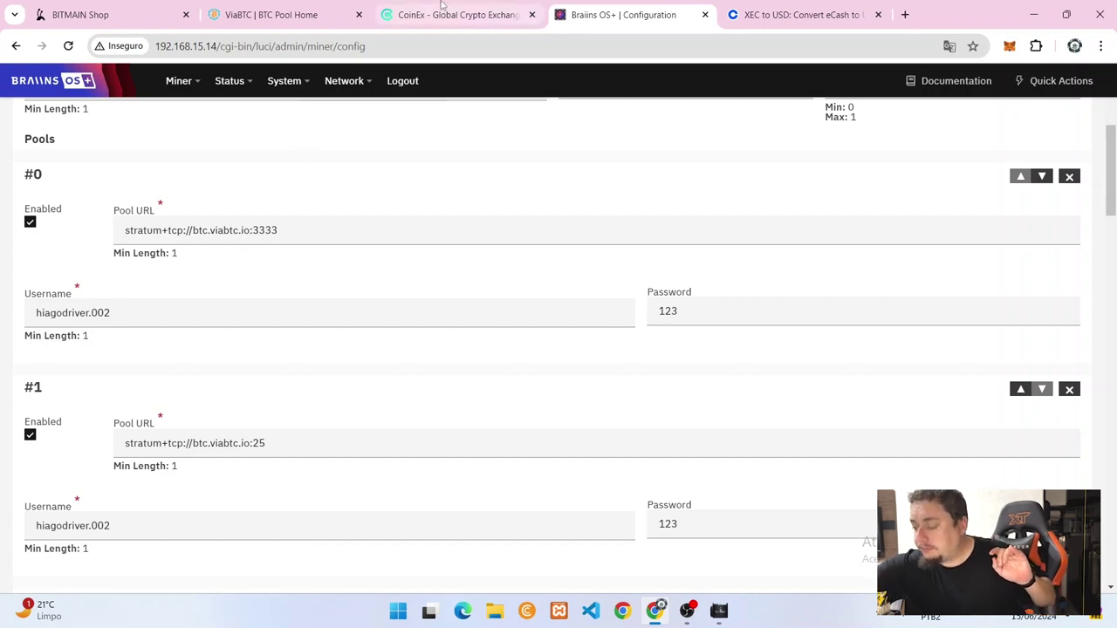
mouse_move(442, 5)
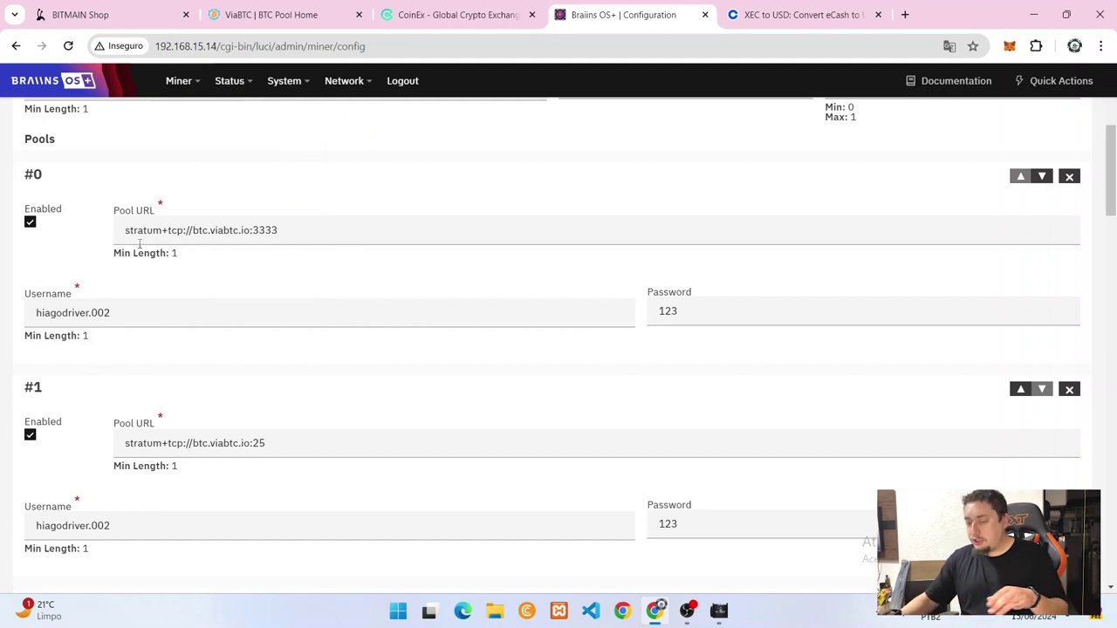
Step: Switch to ViaBTC's BTC dashboard and check the Stratum URL section with its BTC and Smart Mining addresses
left_click(270, 15)
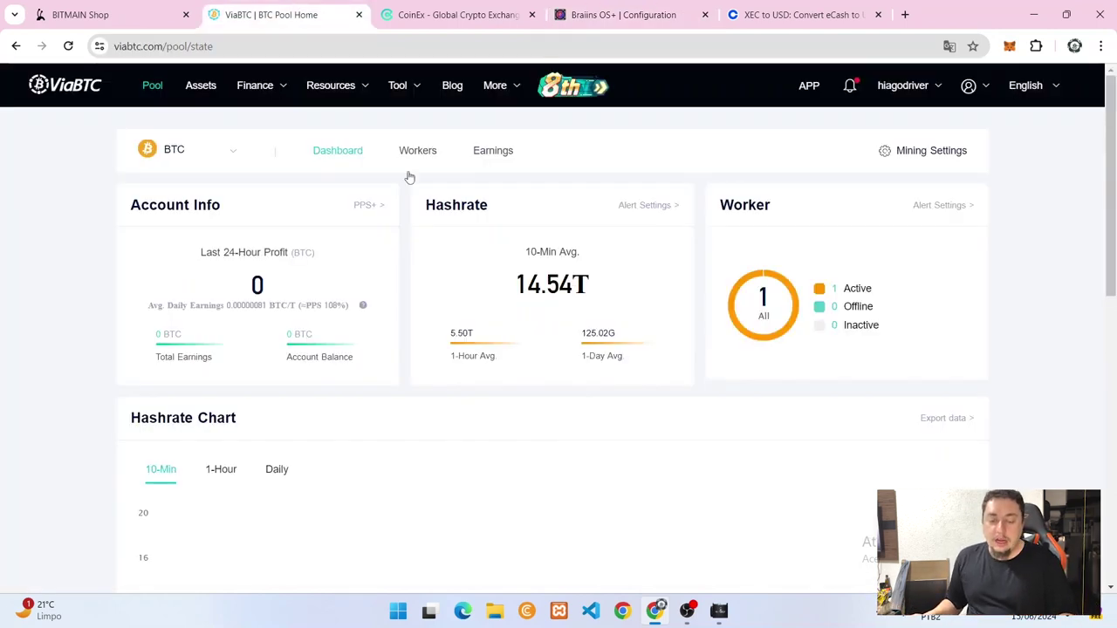
scroll(356, 157, "down", 8)
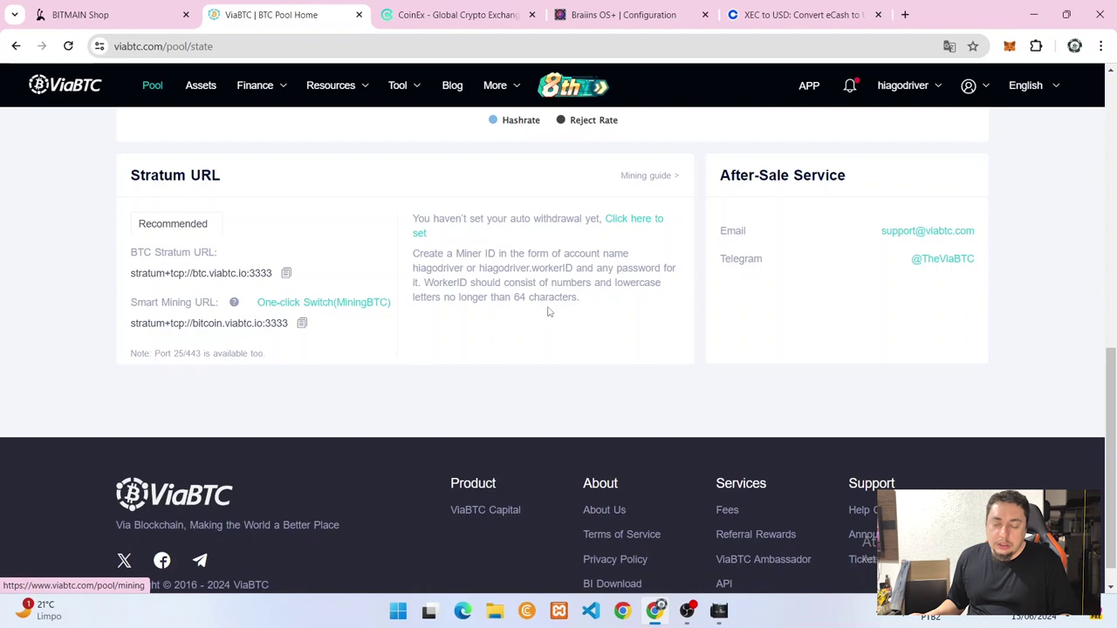
scroll(548, 312, "up", 10)
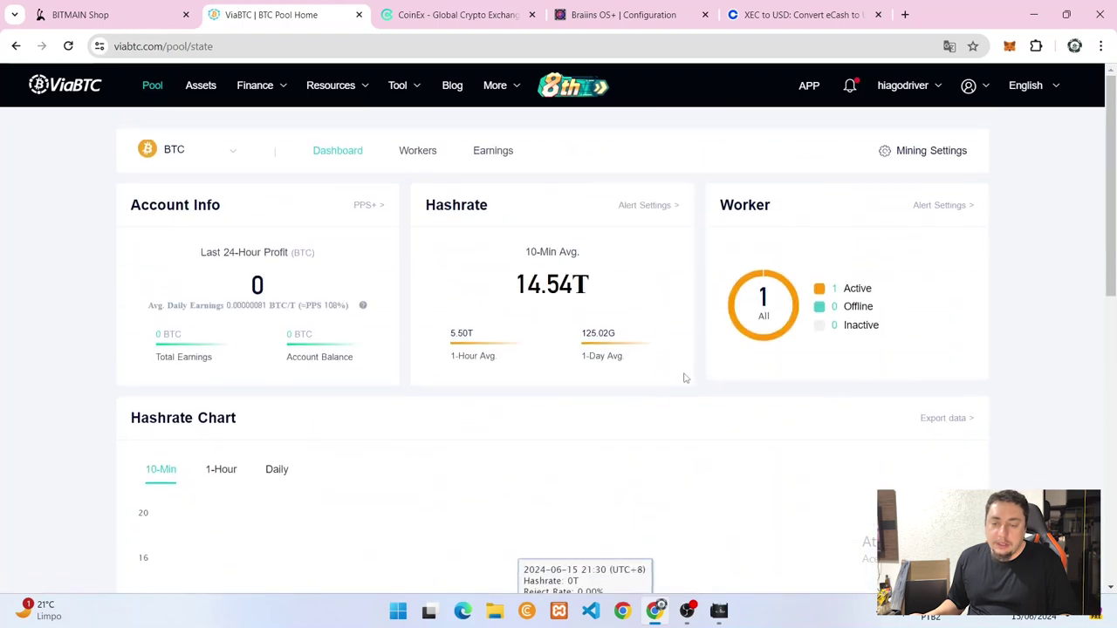
Step: Open ViaBTC's Mining Settings for BTC, look over the Smart Mining and alert settings, and copy the Smart Mining URL
left_click(904, 152)
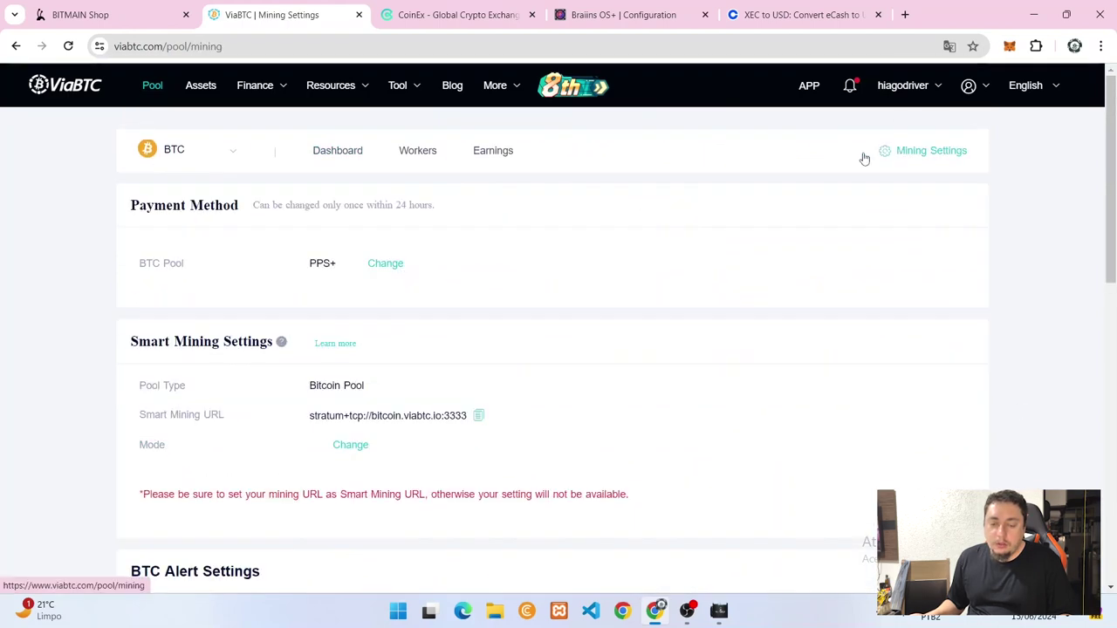
scroll(431, 211, "down", 2)
scroll(376, 323, "down", 2)
scroll(357, 336, "up", 2)
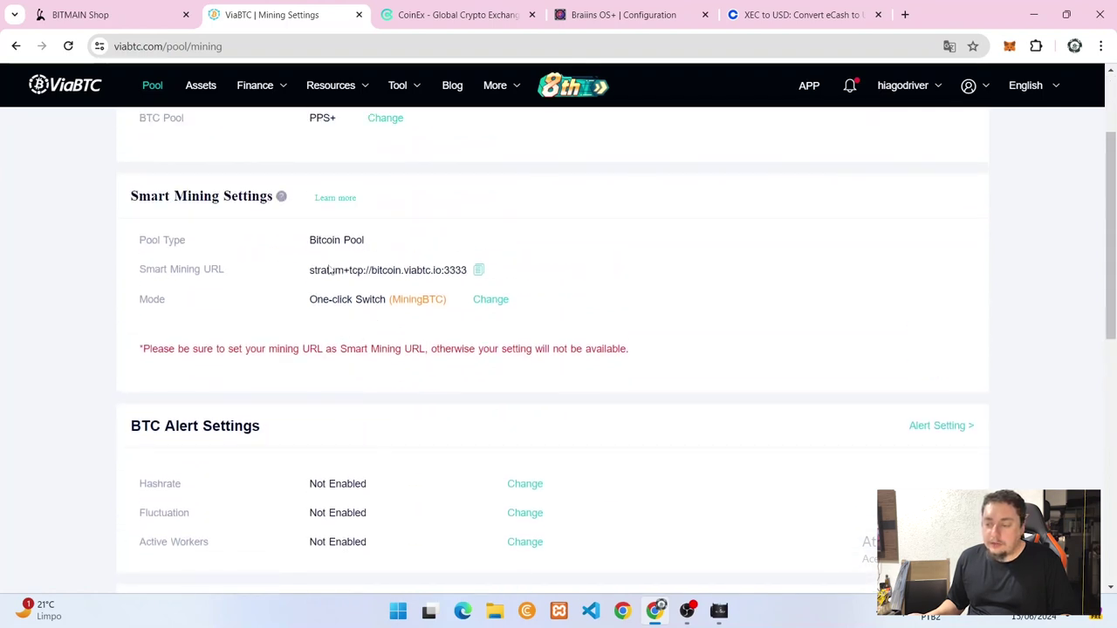
left_click(478, 270)
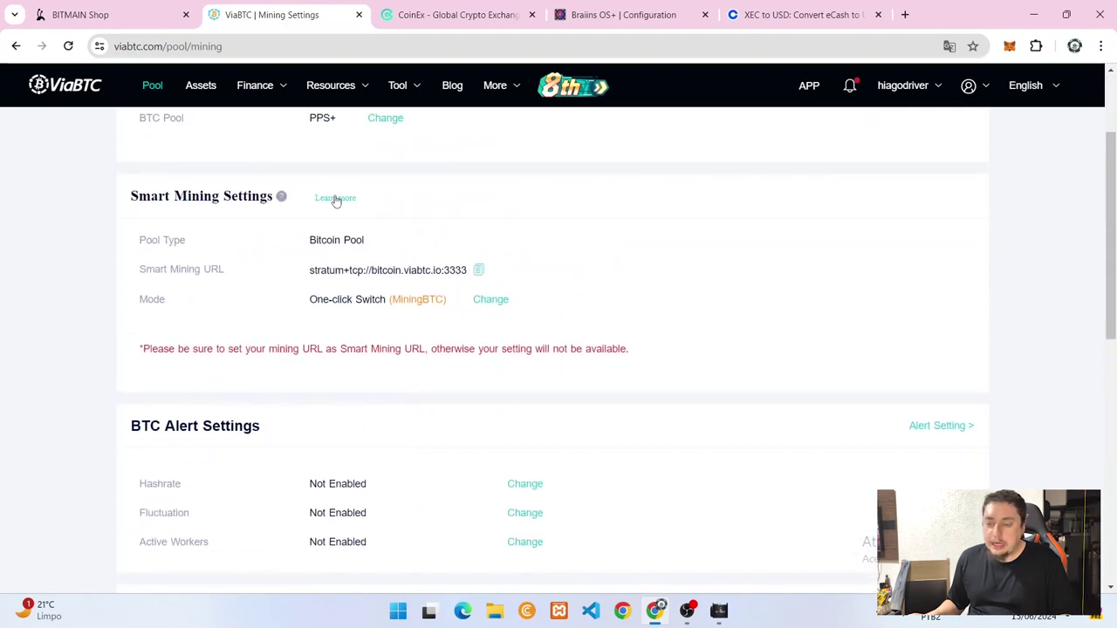
Step: Switch to the Braiins OS+ configuration and review the default pool group, its two pools and the configuration file details
left_click(615, 15)
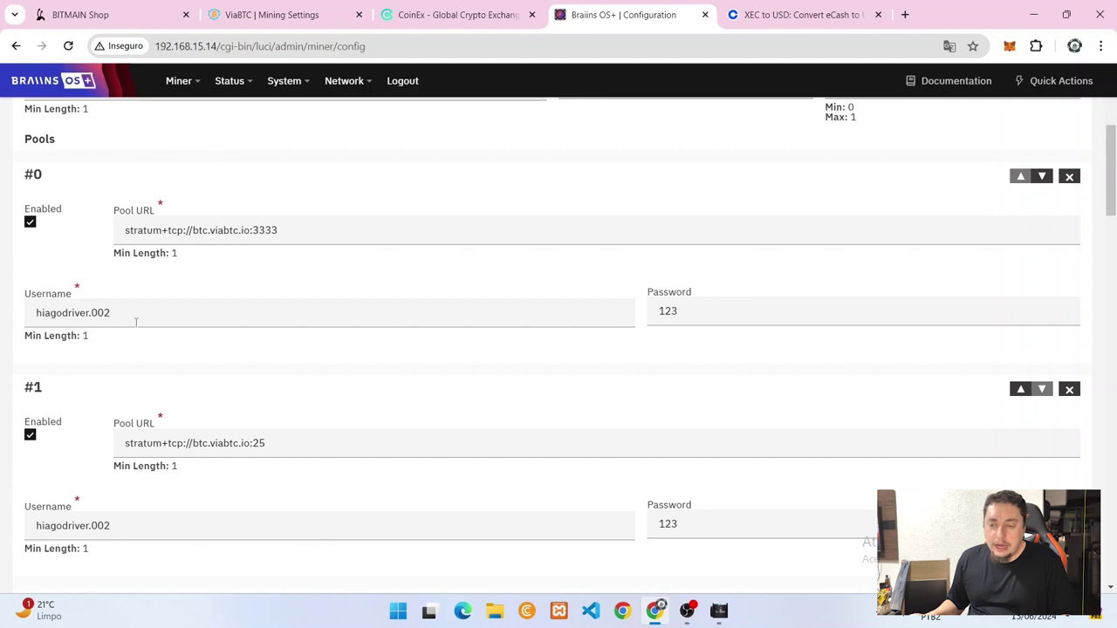
scroll(601, 529, "down", 5)
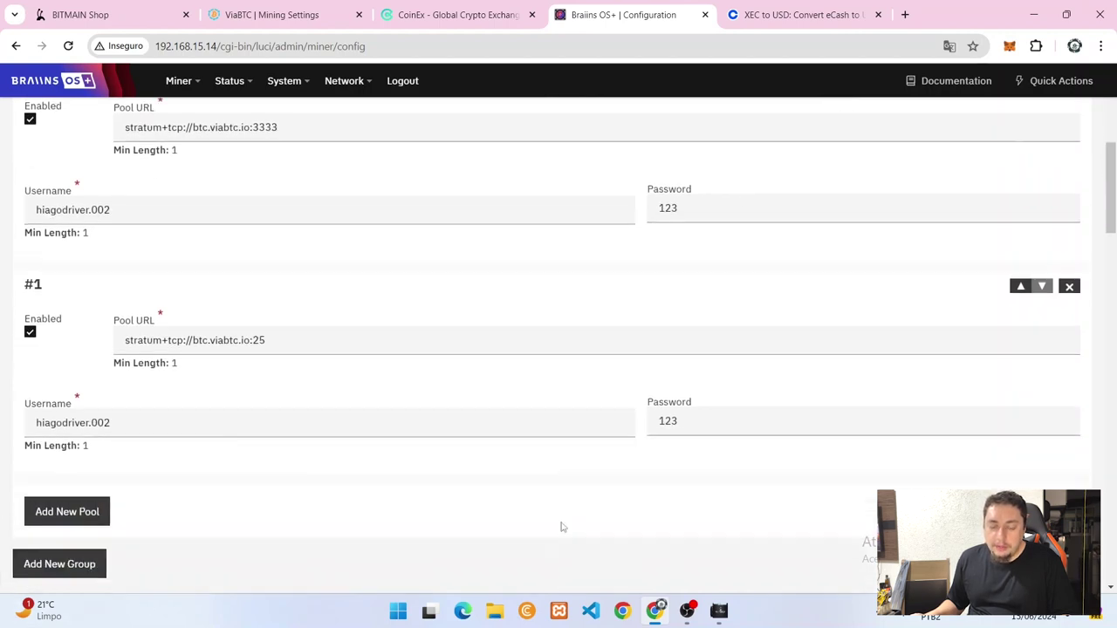
scroll(379, 424, "up", 7)
scroll(378, 424, "up", 1)
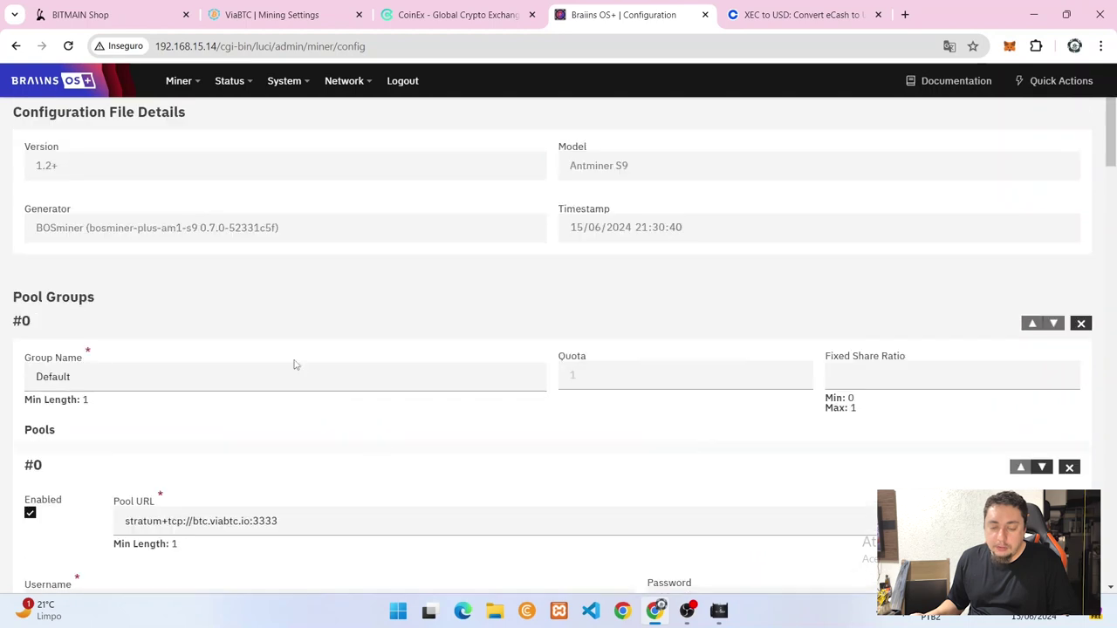
Step: Check the BTC payment method in ViaBTC's Mining Settings, and reopen the BTC dashboard to review its hashrate summary and Stratum URL section
left_click(247, 14)
scroll(261, 242, "up", 3)
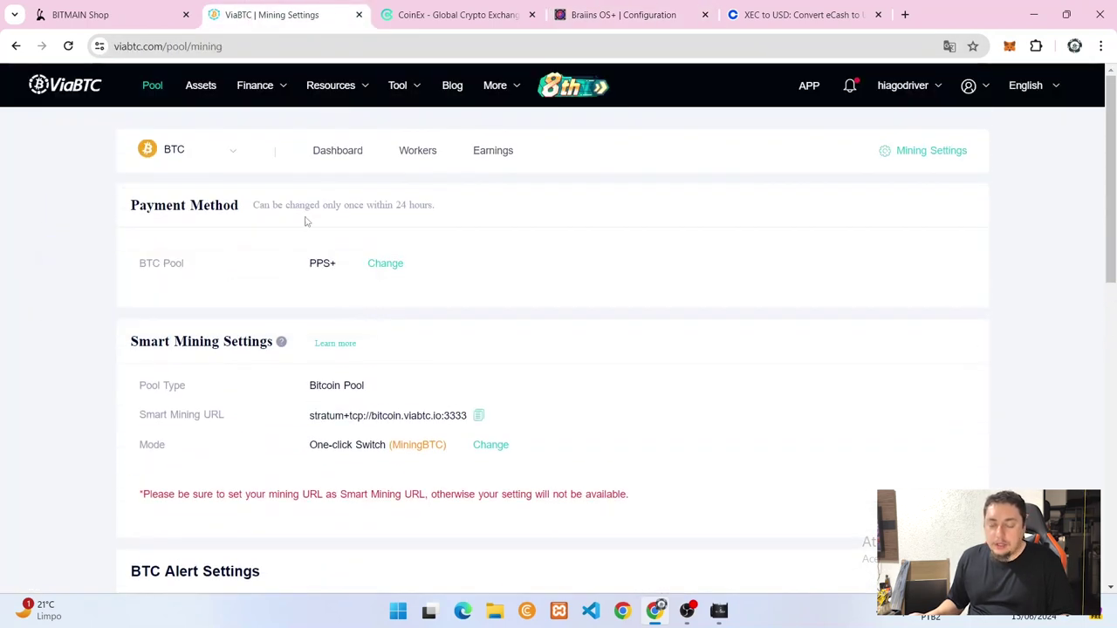
left_click(338, 153)
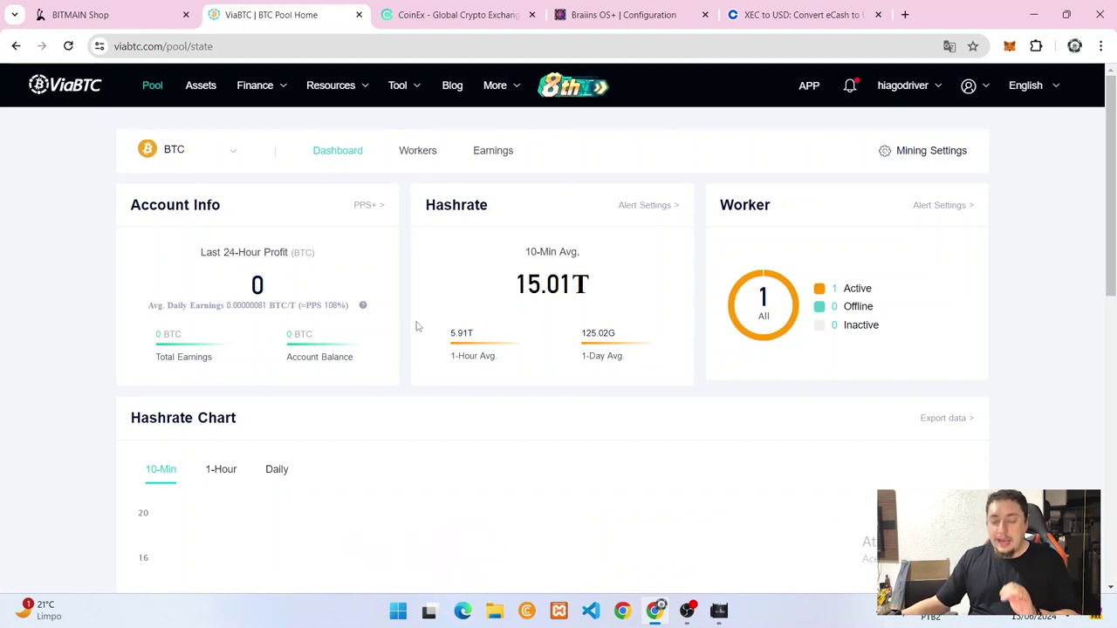
scroll(417, 321, "down", 5)
scroll(415, 316, "down", 3)
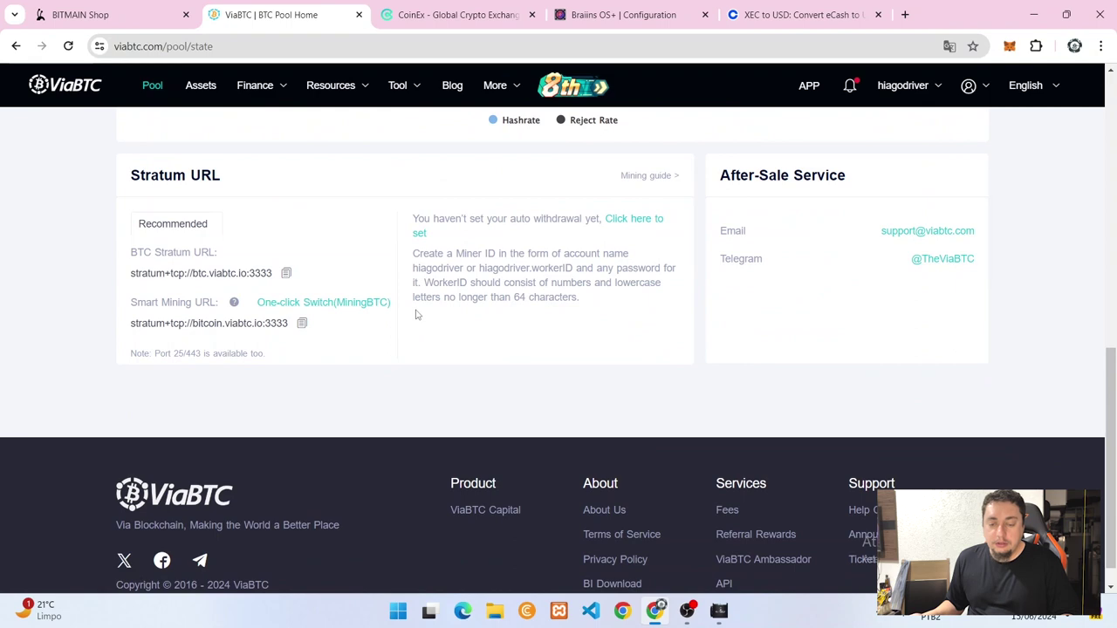
scroll(415, 316, "up", 8)
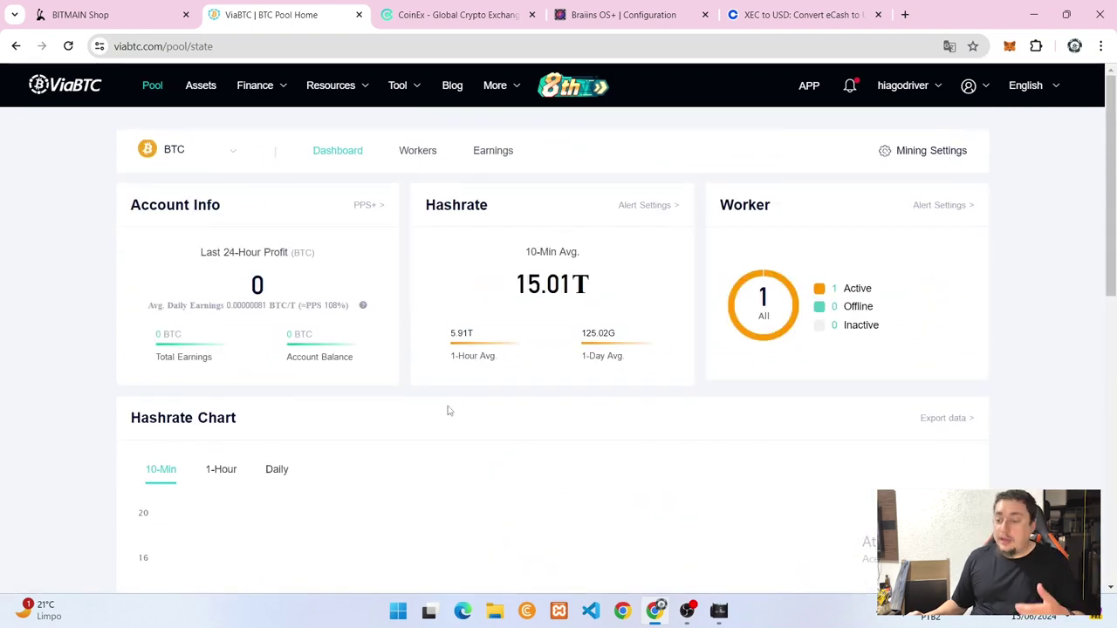